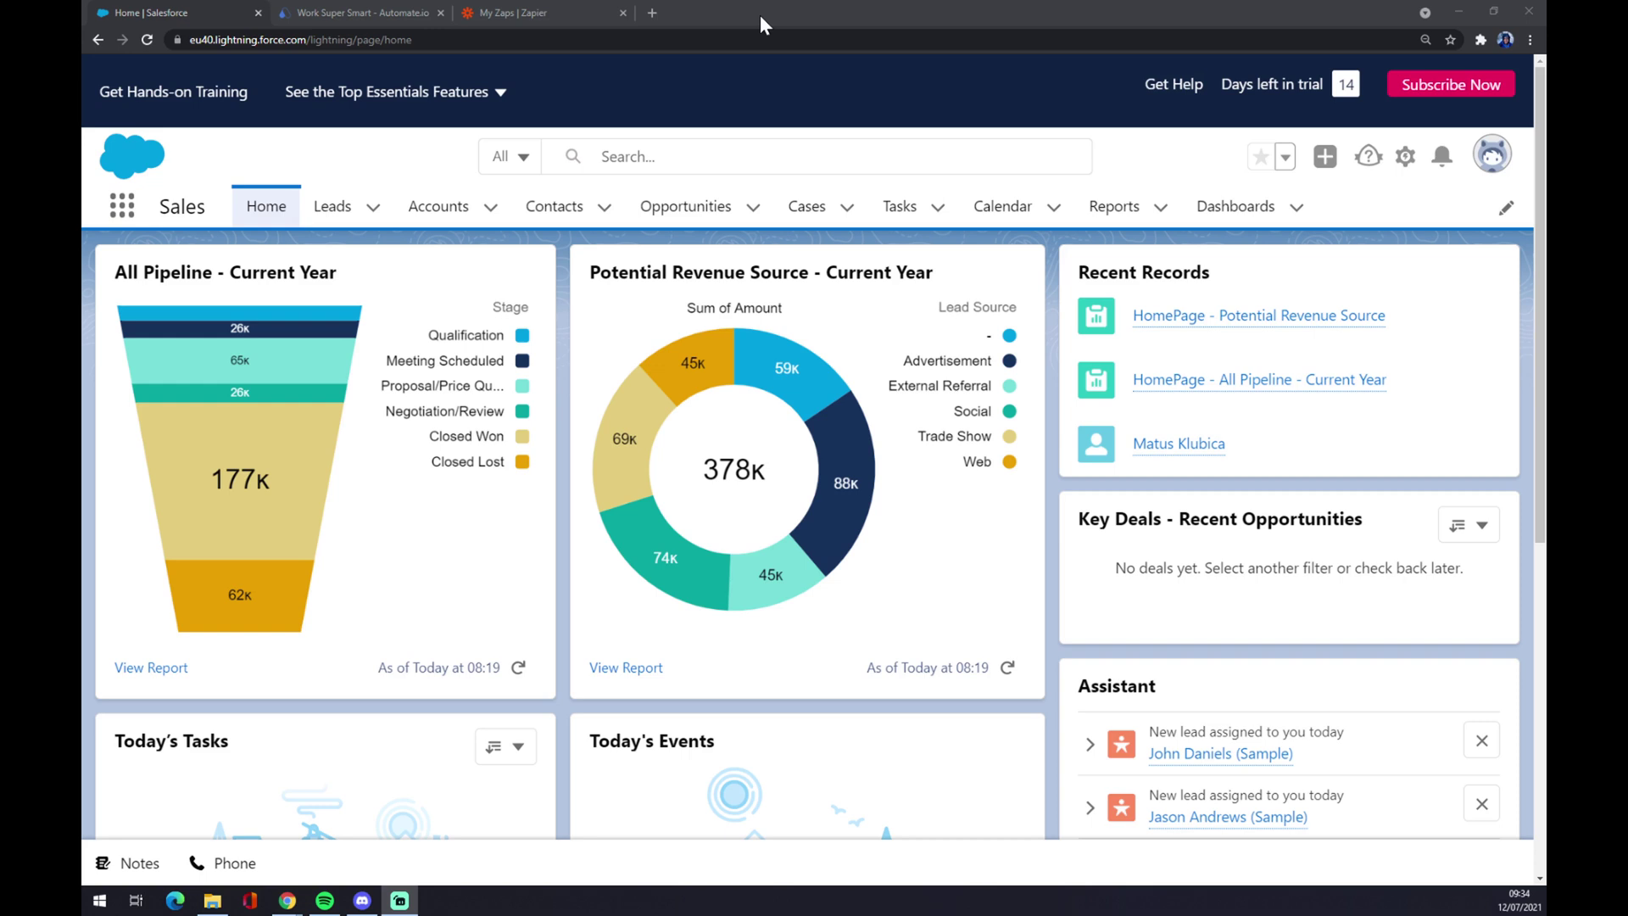
# Switch to automate.io and show its popular integrations: Gmail, Slack, Google Sheets, Salesforce.
pyautogui.click(386, 10)
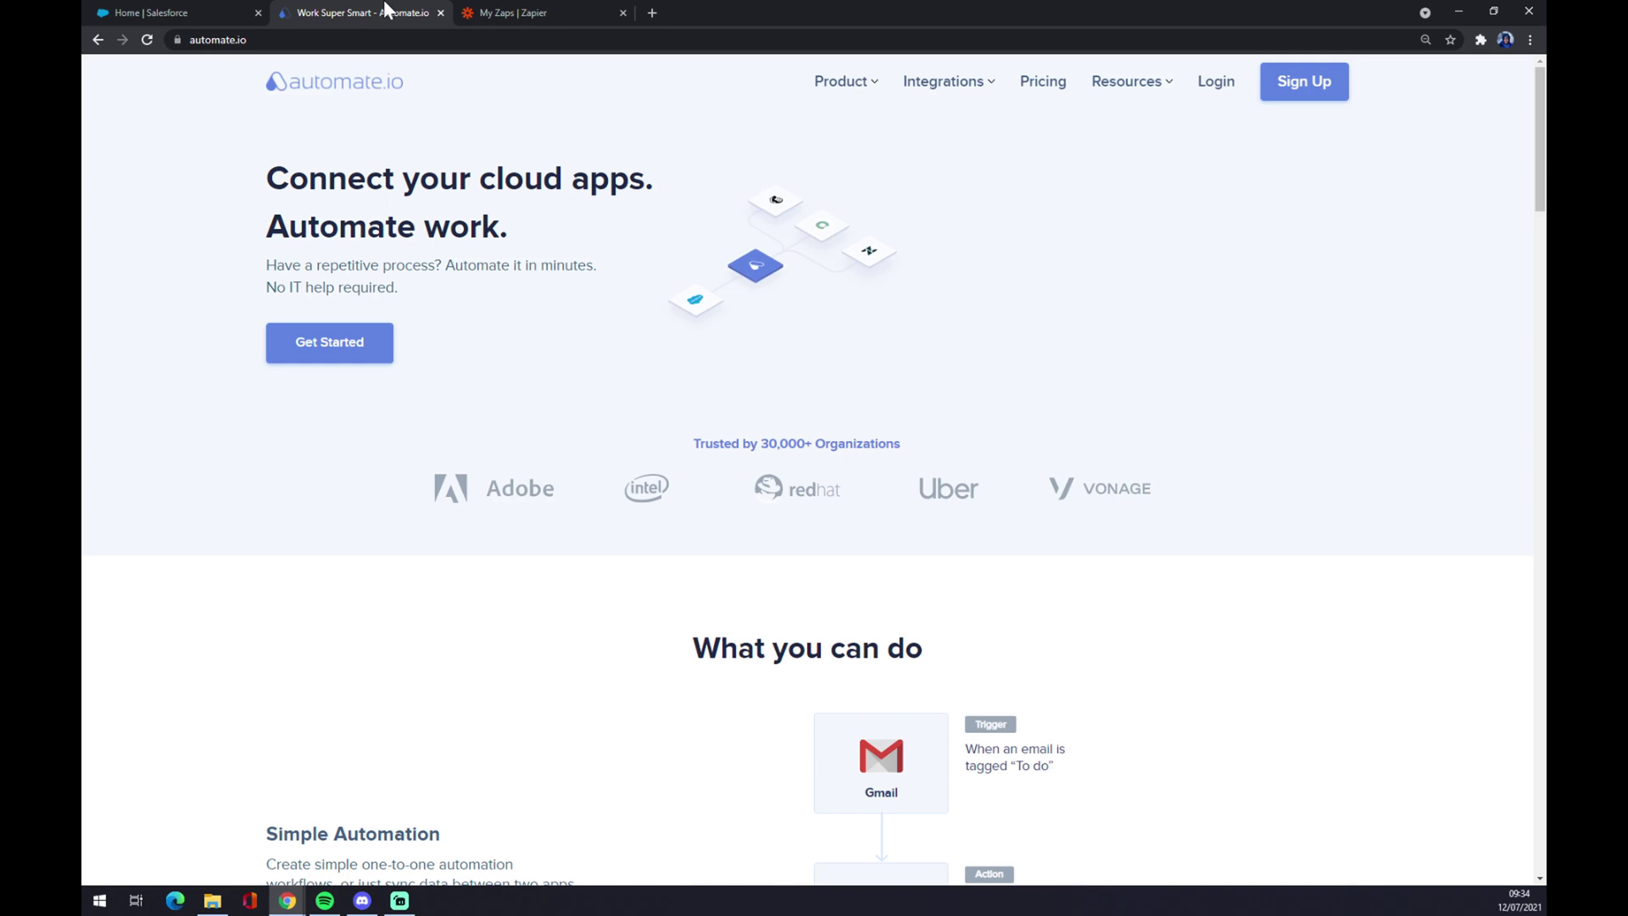
pyautogui.moveTo(889, 95)
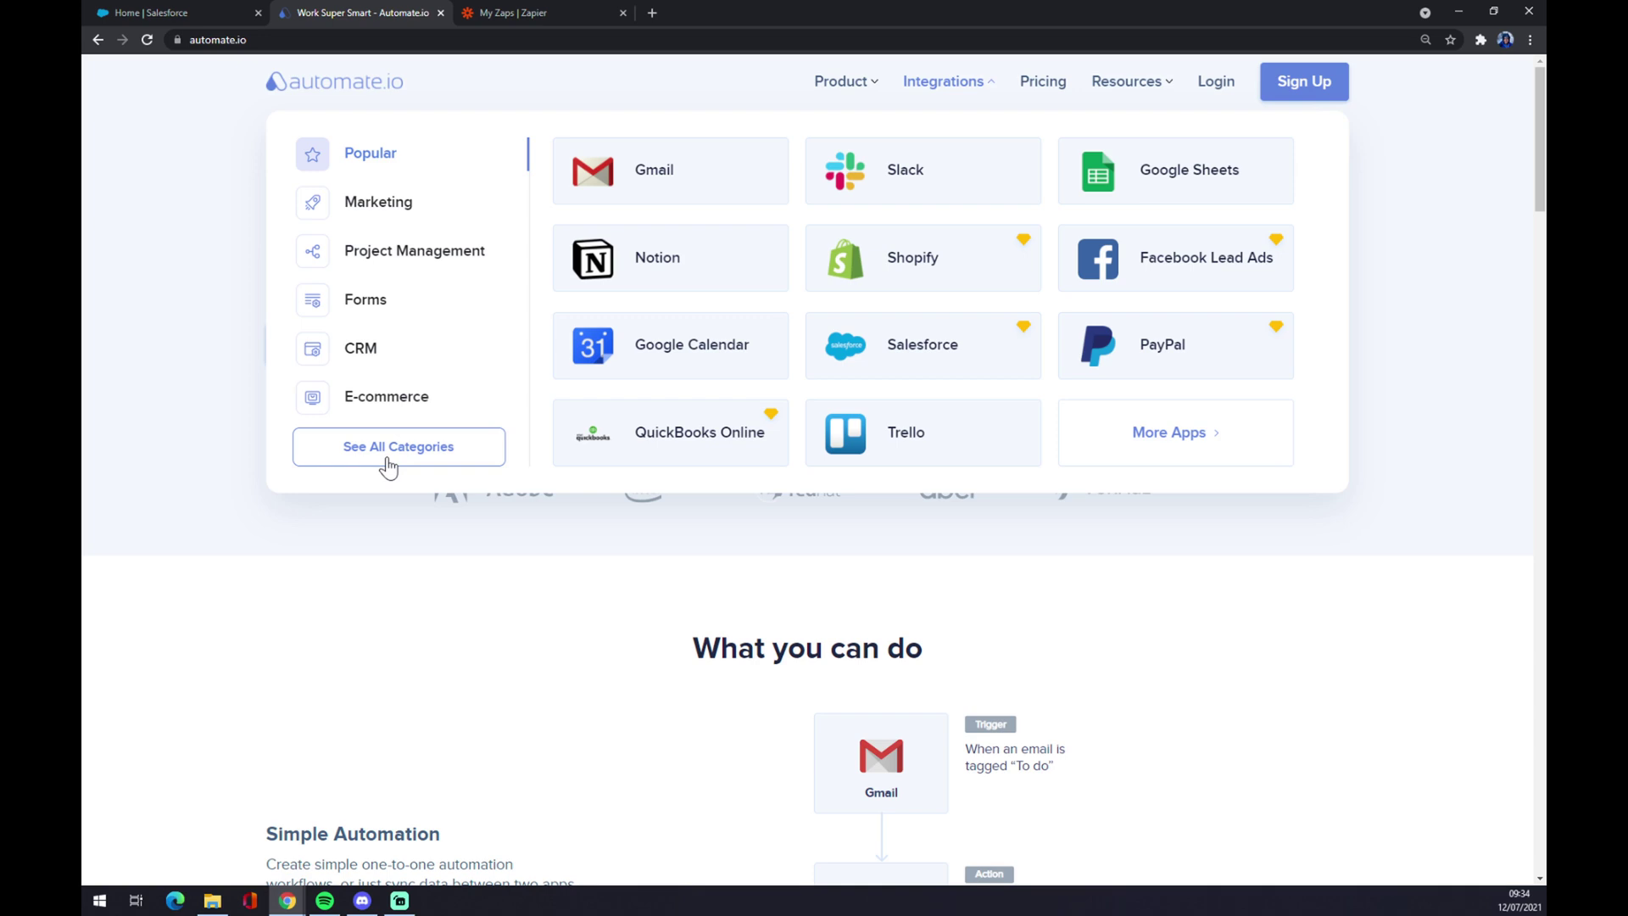
# Find Salesforce via 'sales', then Google Sheets via 'sheets', reaching their combined integration page.
pyautogui.click(387, 462)
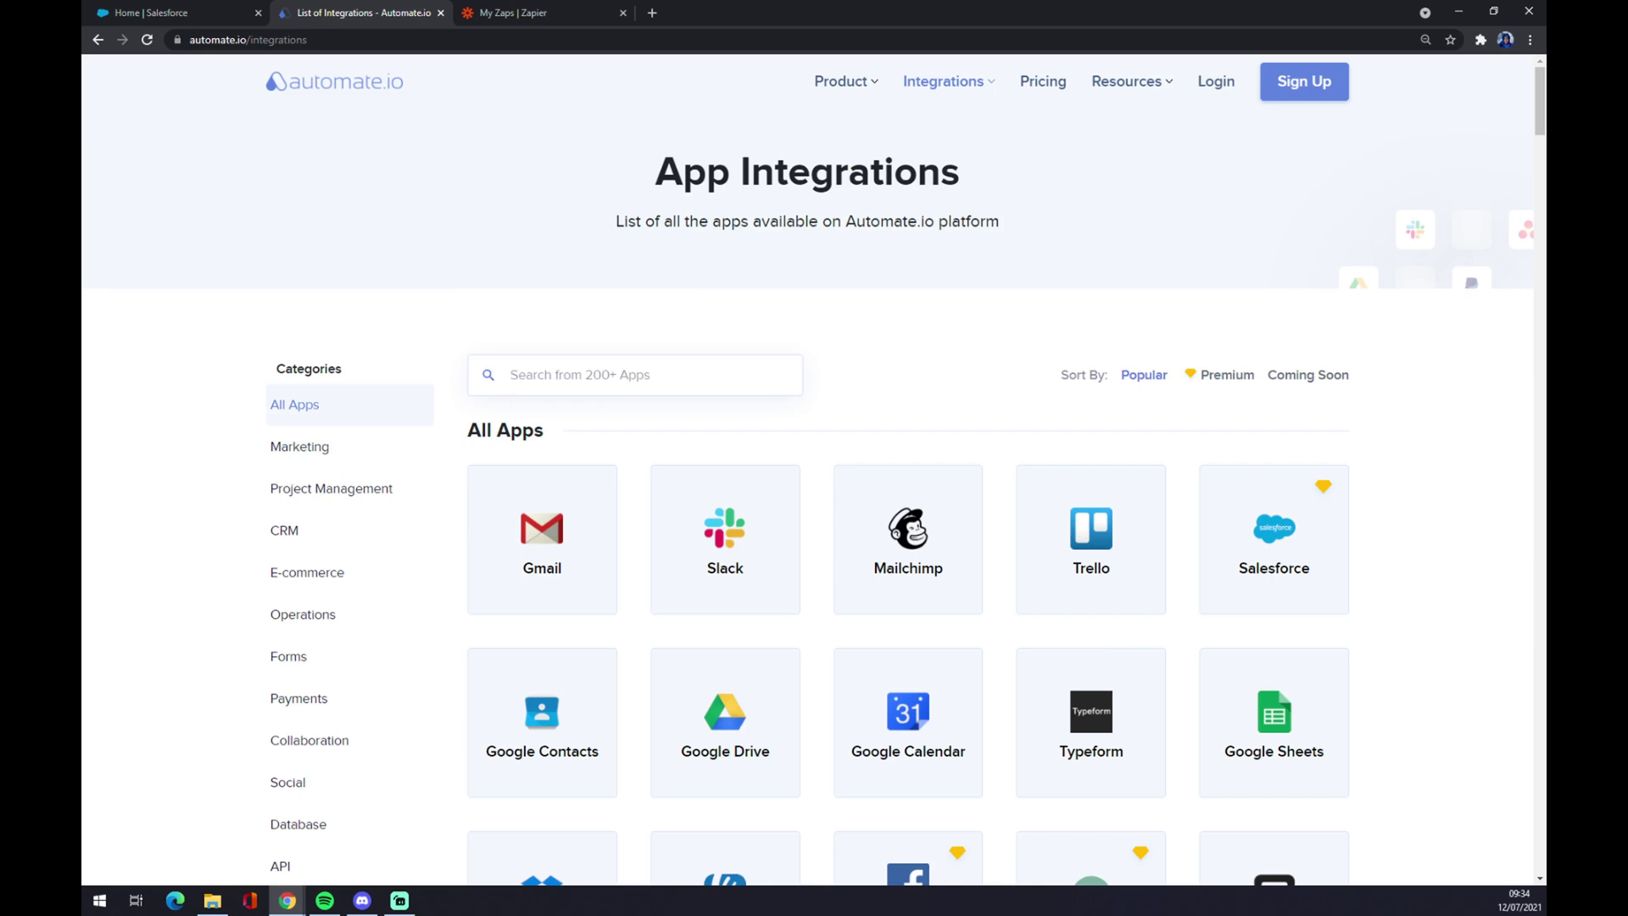
pyautogui.write('sales')
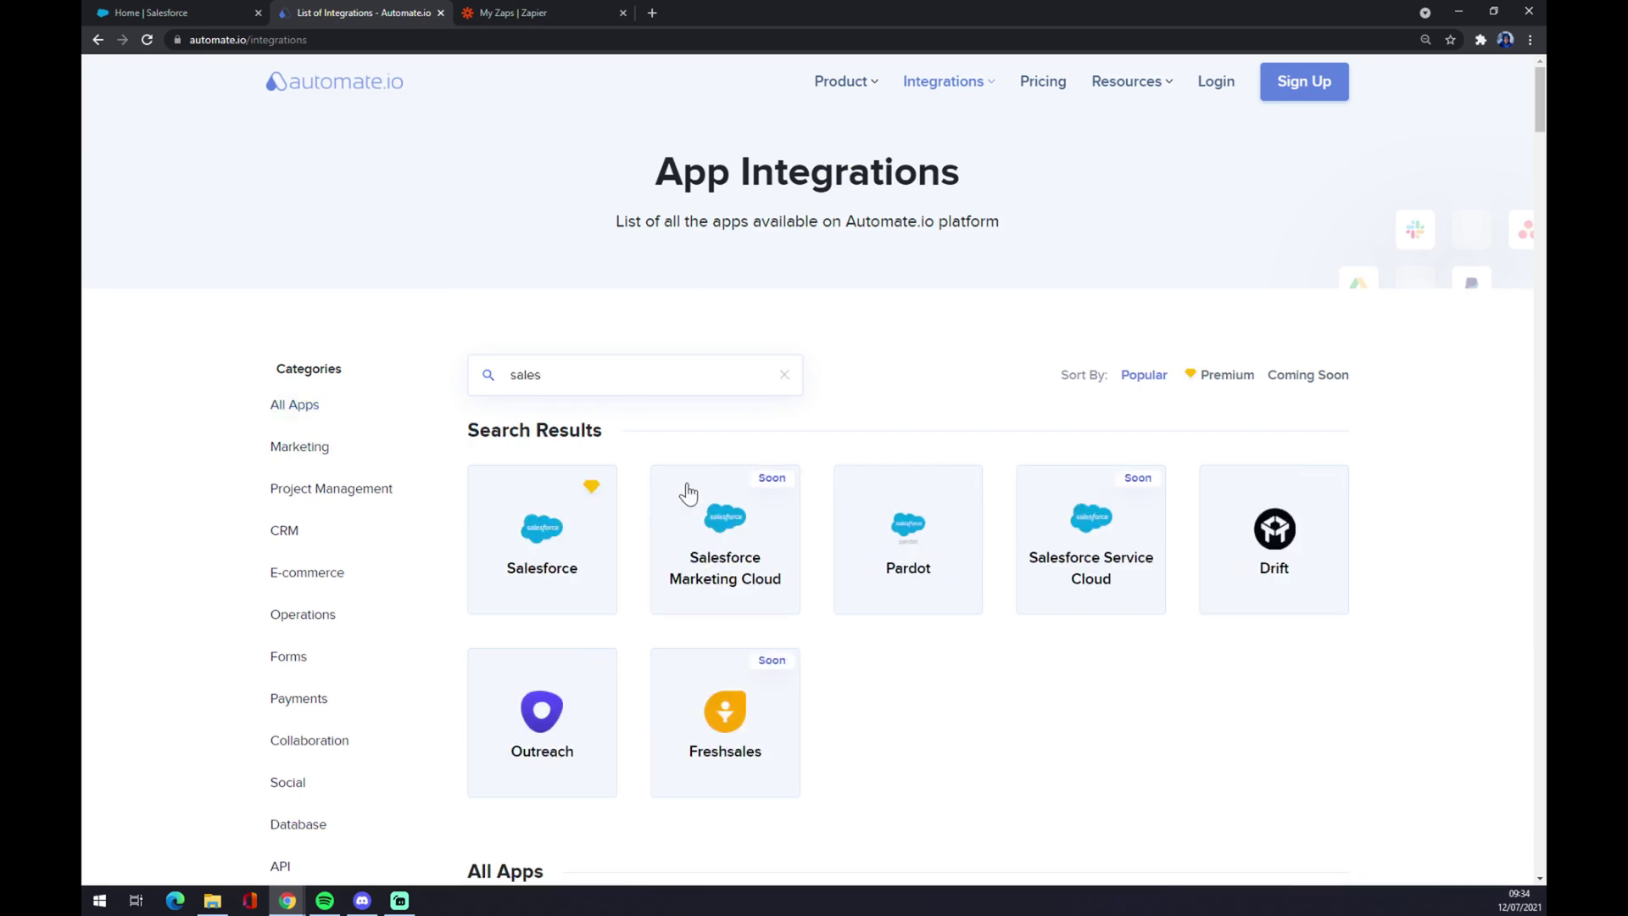
pyautogui.click(553, 502)
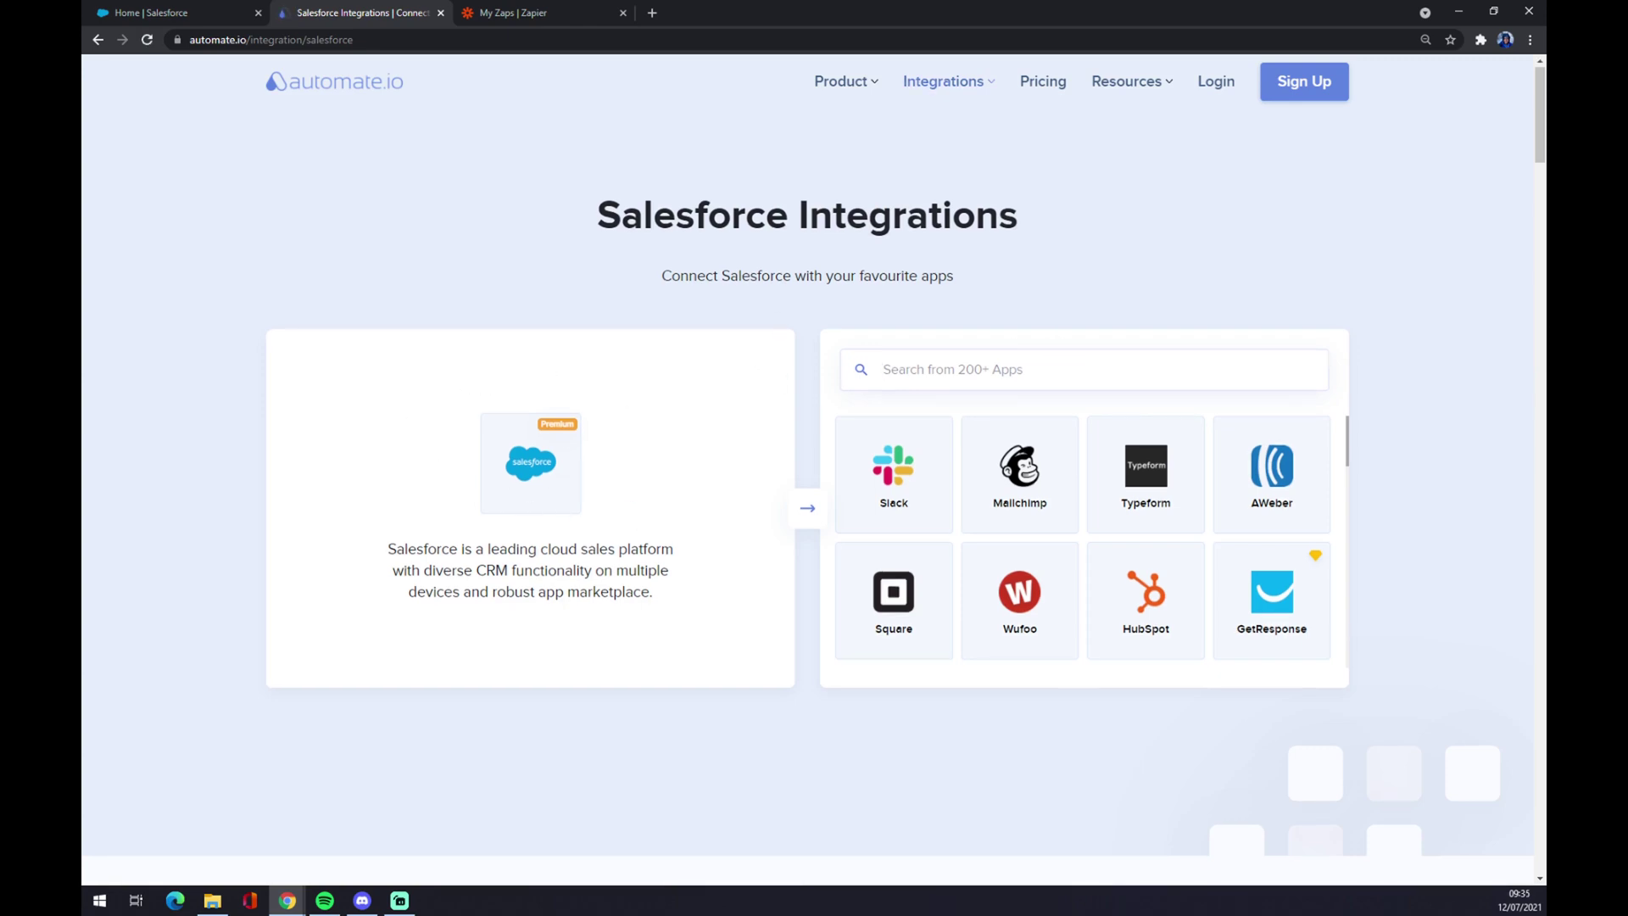
pyautogui.write('sheets')
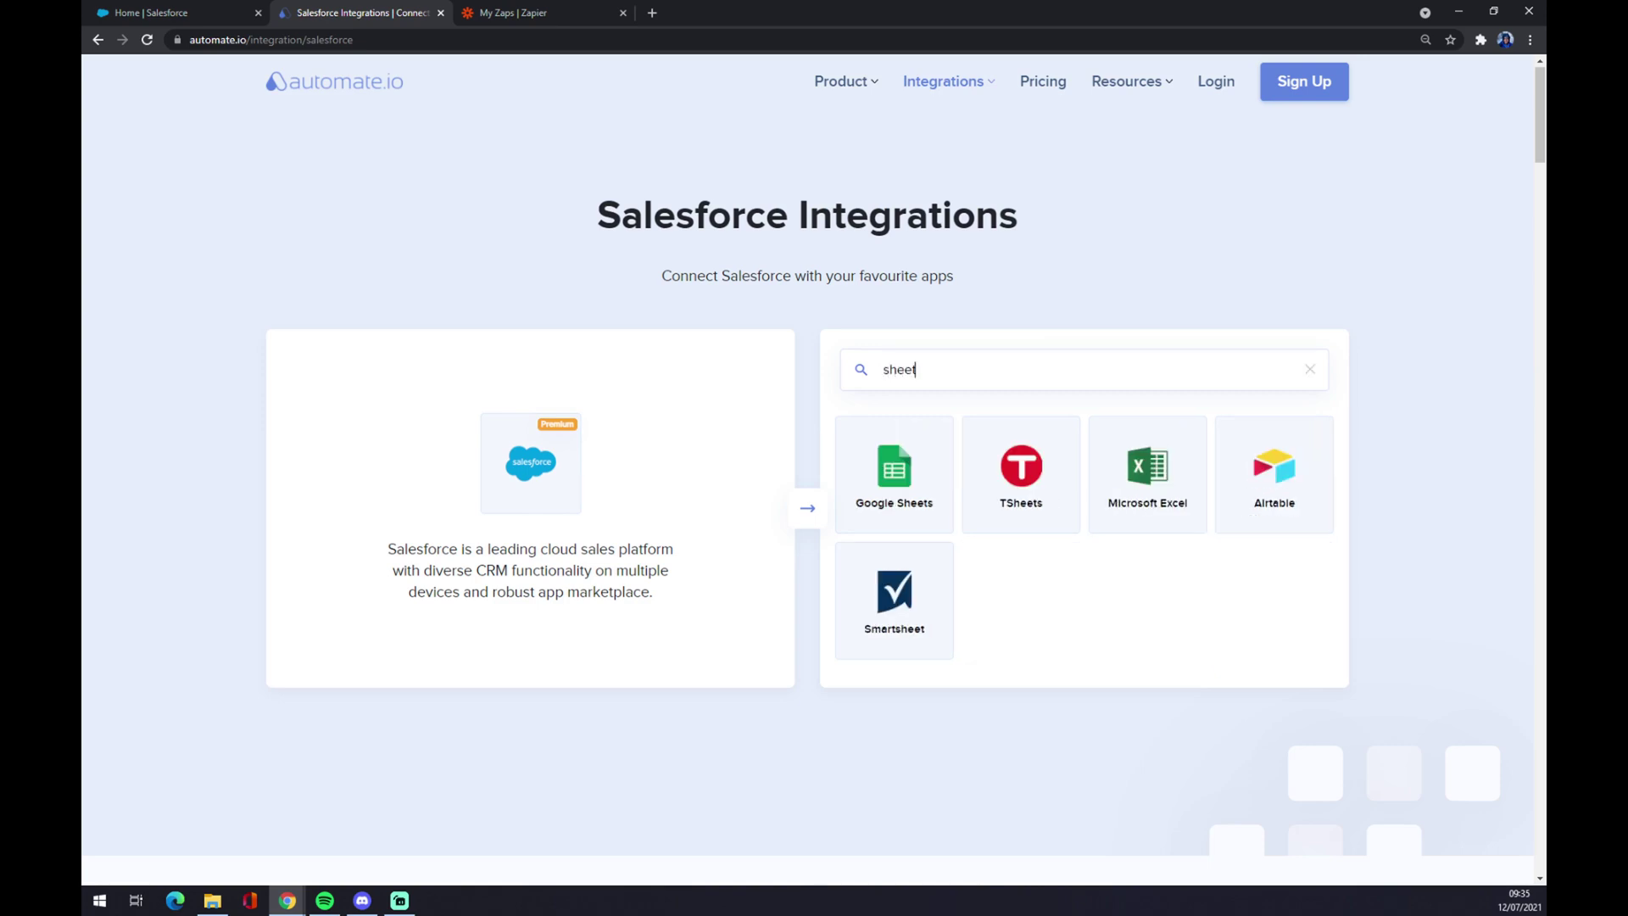
pyautogui.click(877, 492)
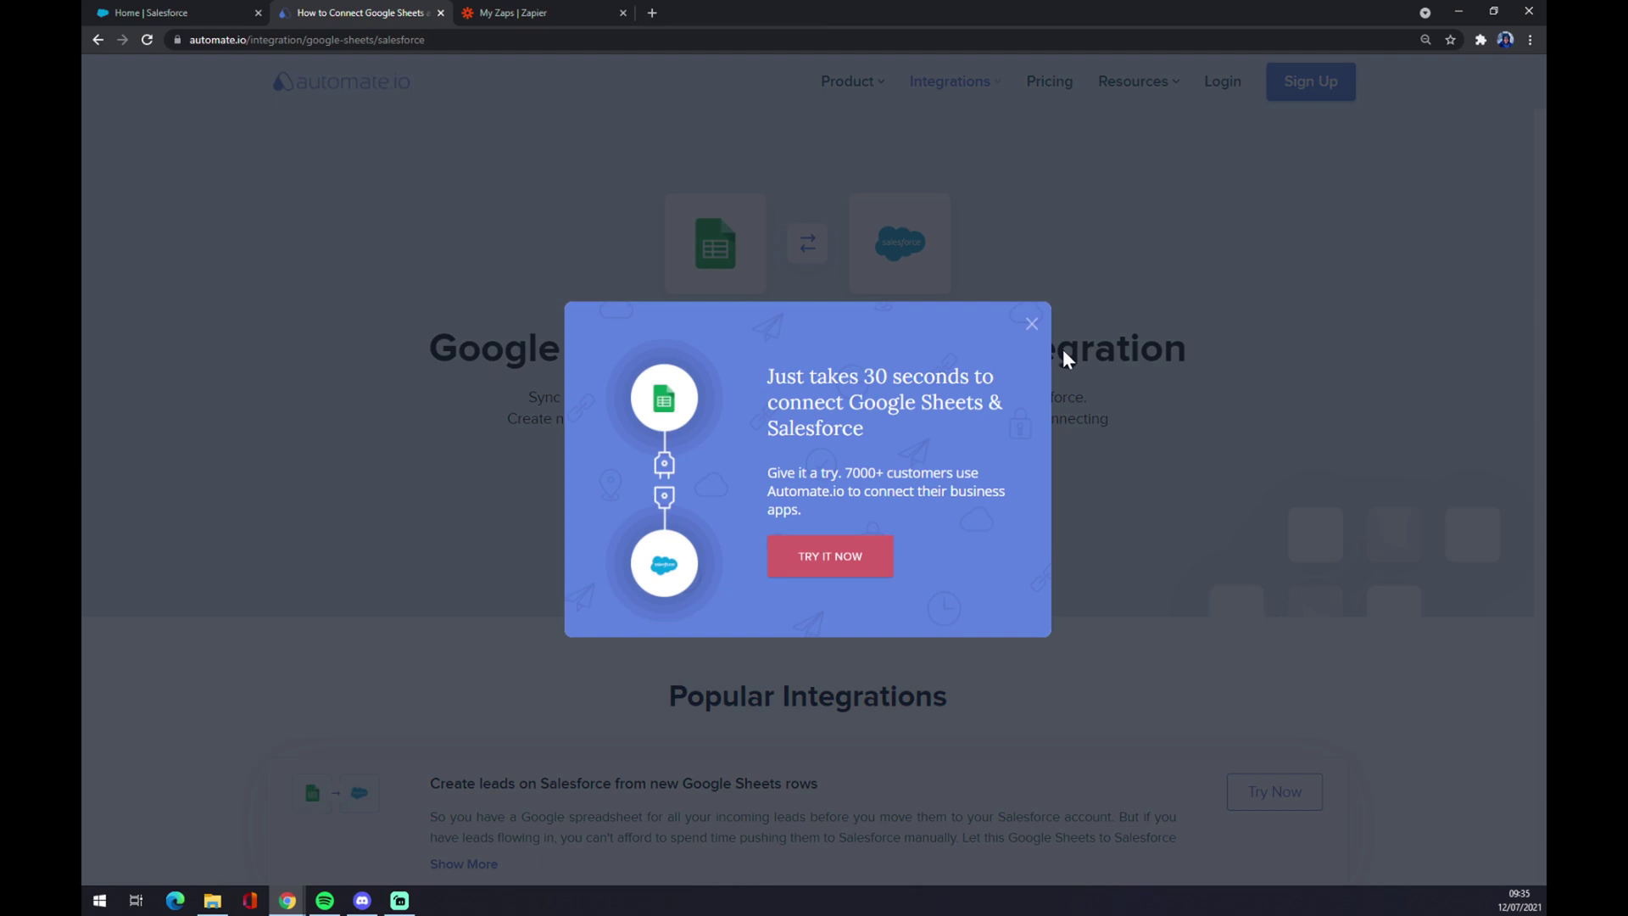
# Close the promotional pop-up and scroll down the Google Sheets and Salesforce page.
pyautogui.click(1031, 325)
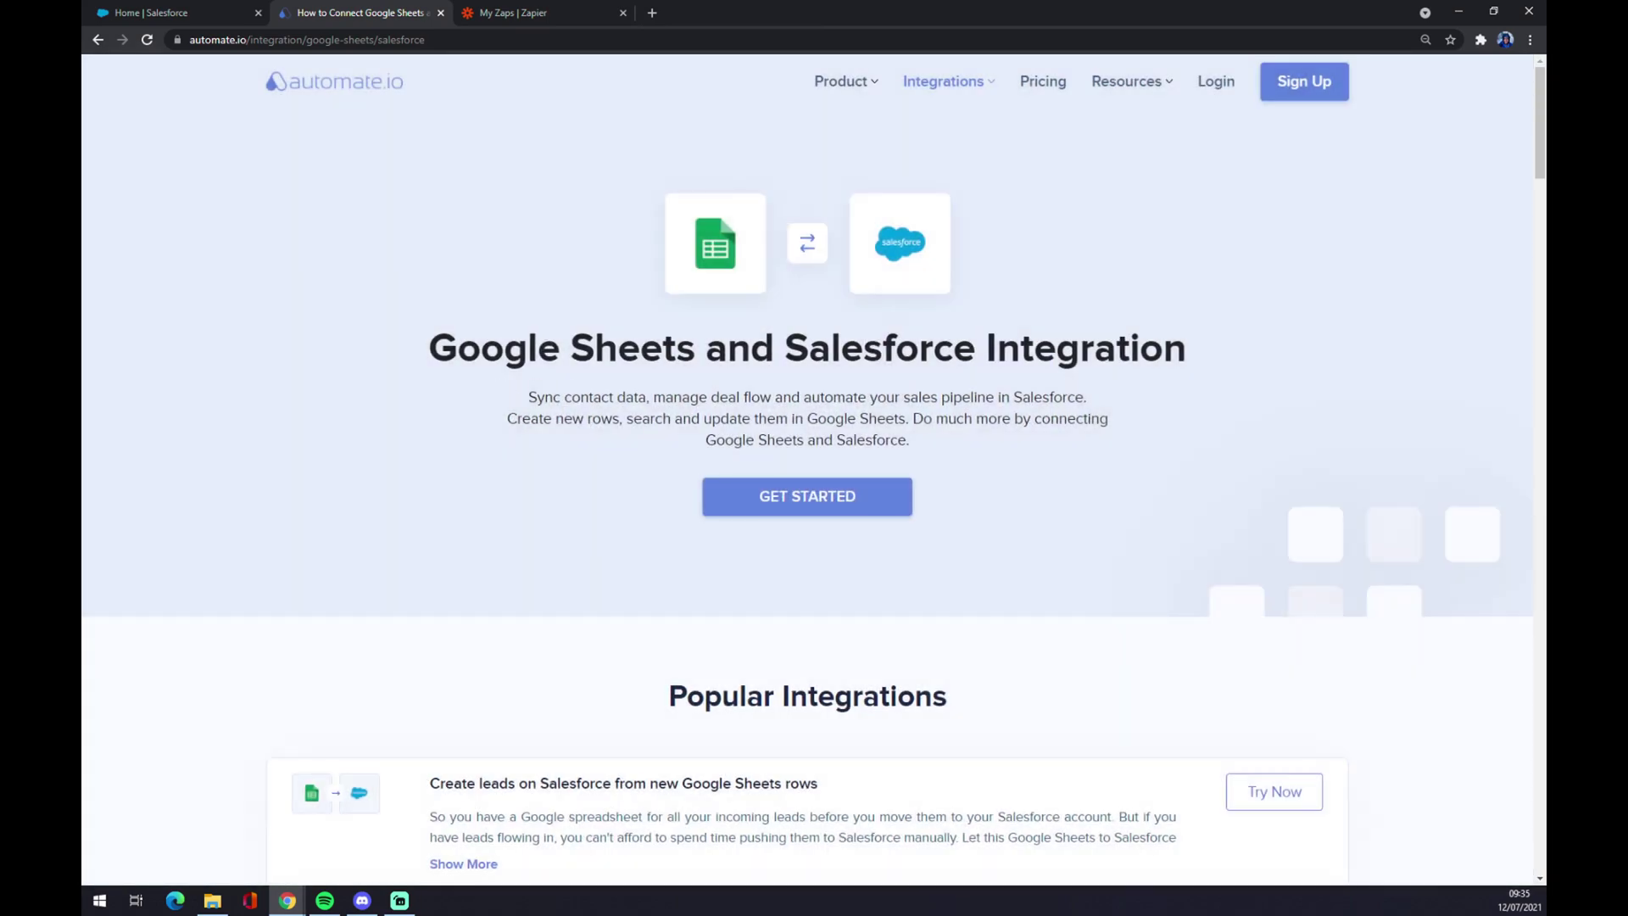
pyautogui.scroll(-6, 444, 353)
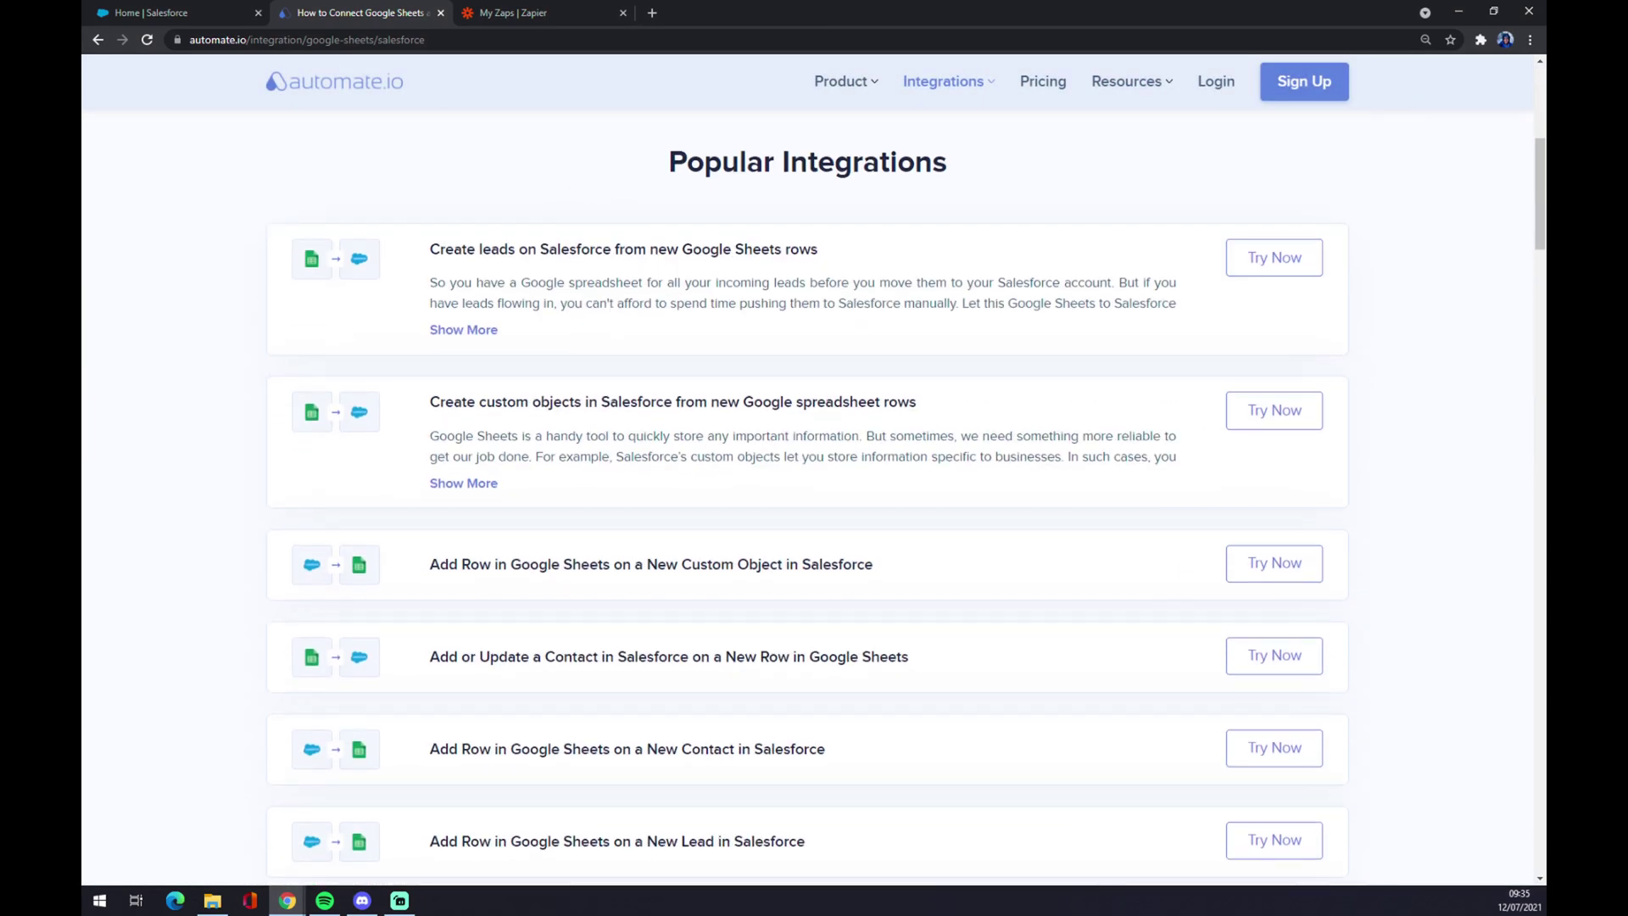
pyautogui.moveTo(704, 161); pyautogui.dragTo(1011, 167)
pyautogui.click(1009, 169)
pyautogui.scroll(-1, 725, 356)
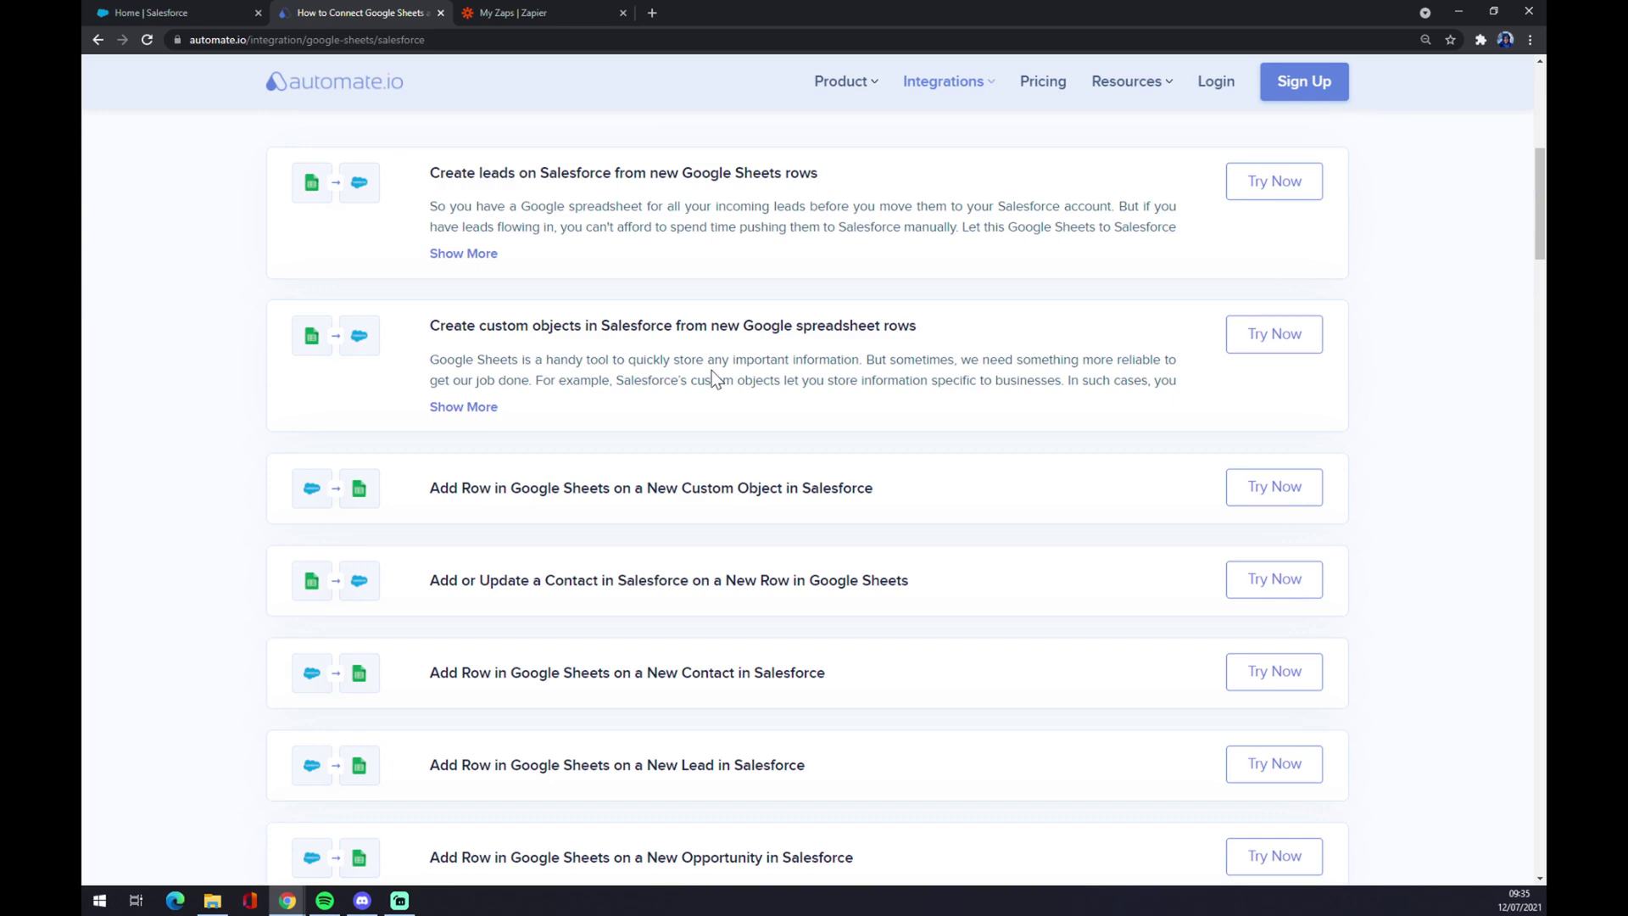
pyautogui.scroll(-10, 716, 414)
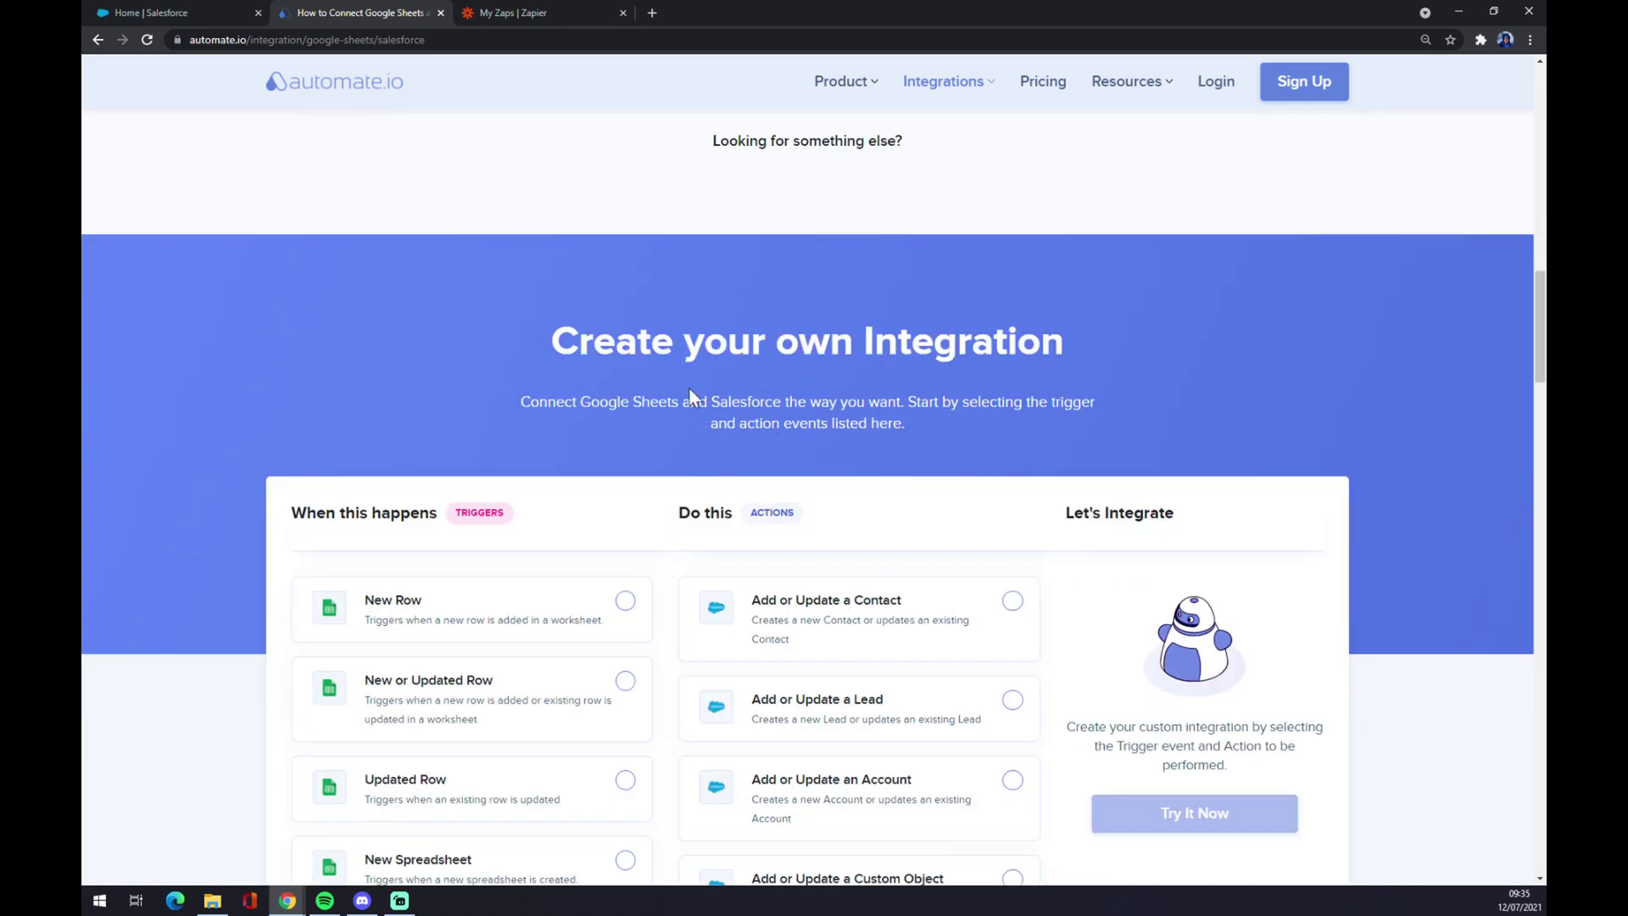
# Scroll to the Create your own Integration section and inspect its heading and trigger list.
pyautogui.moveTo(551, 339); pyautogui.dragTo(1065, 343)
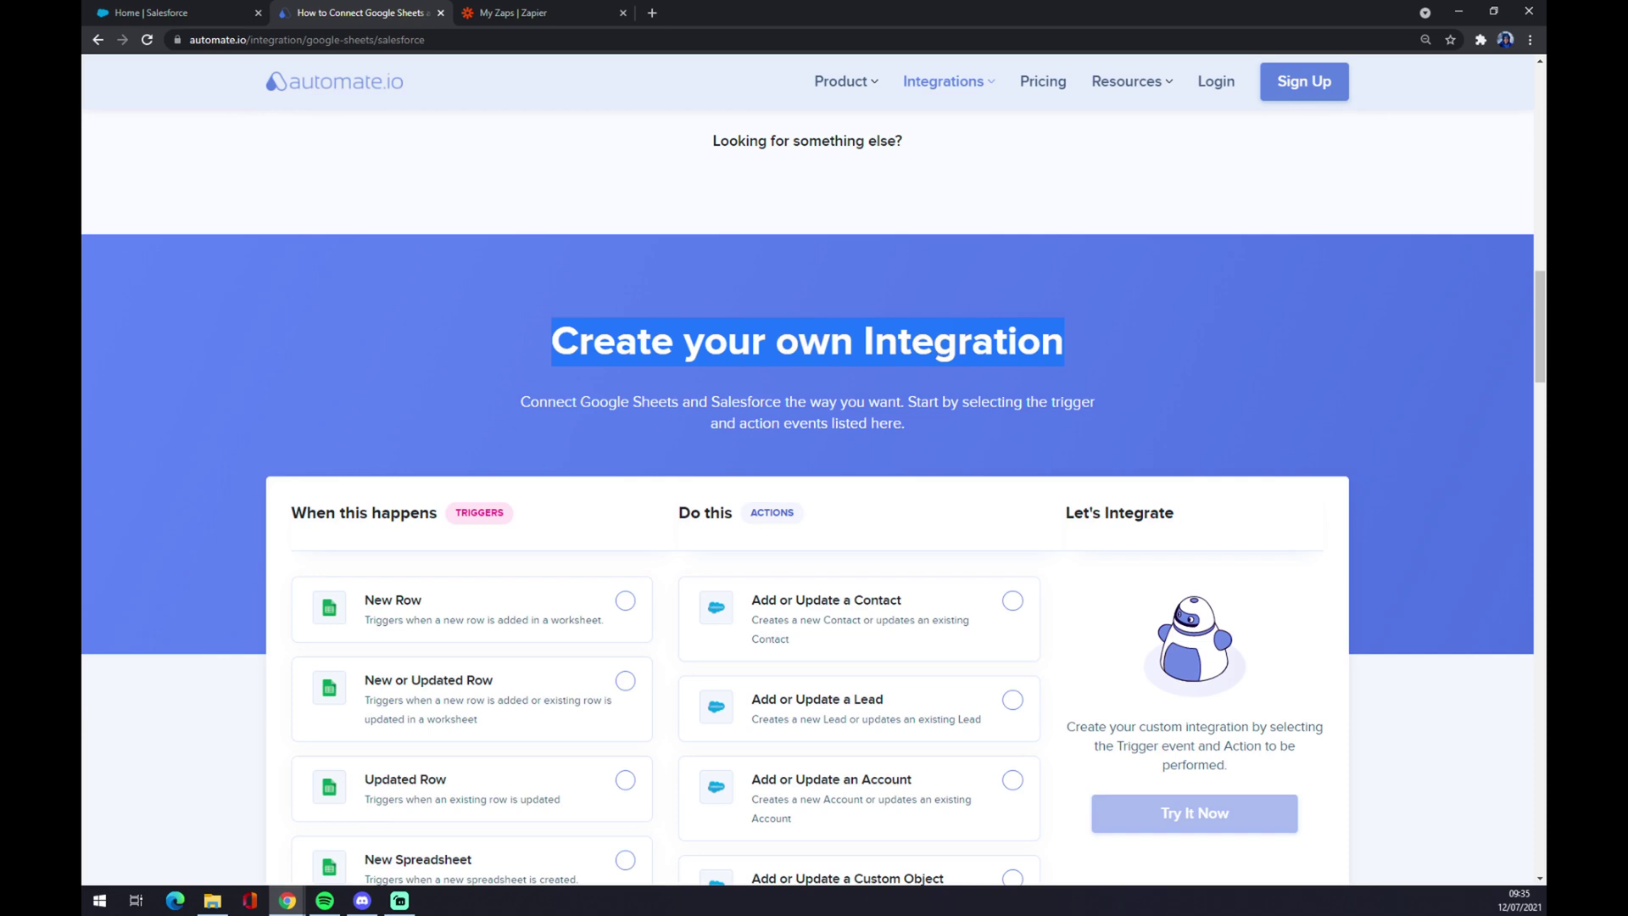
pyautogui.click(502, 287)
pyautogui.moveTo(615, 312); pyautogui.dragTo(1107, 307)
pyautogui.click(628, 308)
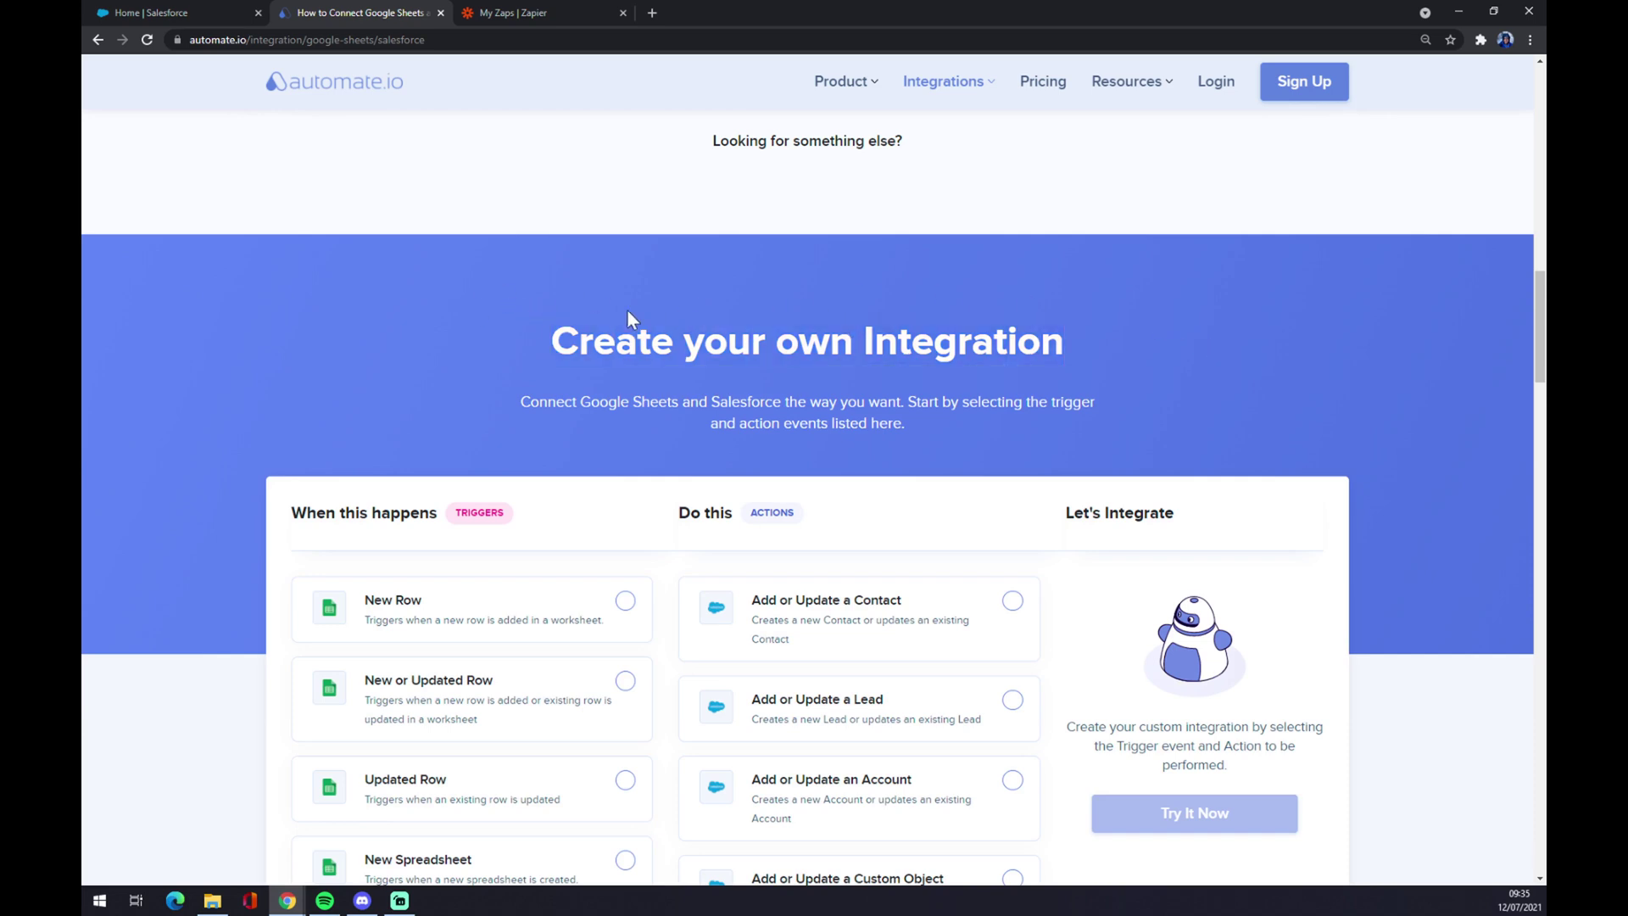
pyautogui.scroll(-2, 700, 317)
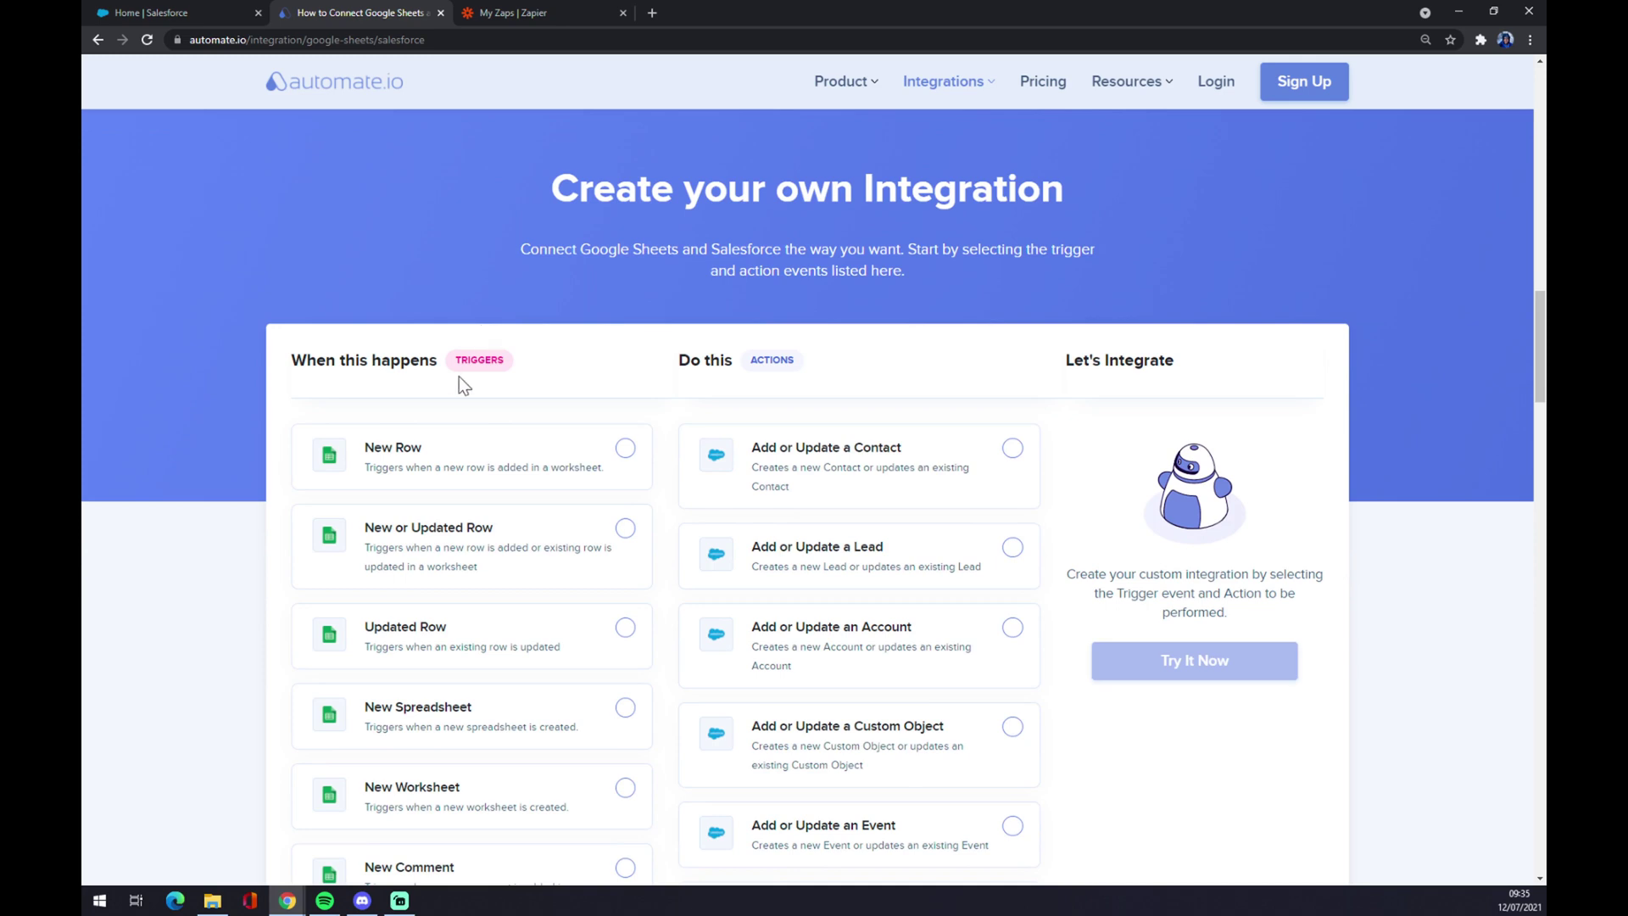
pyautogui.moveTo(455, 359); pyautogui.dragTo(563, 355)
pyautogui.scroll(-6, 563, 354)
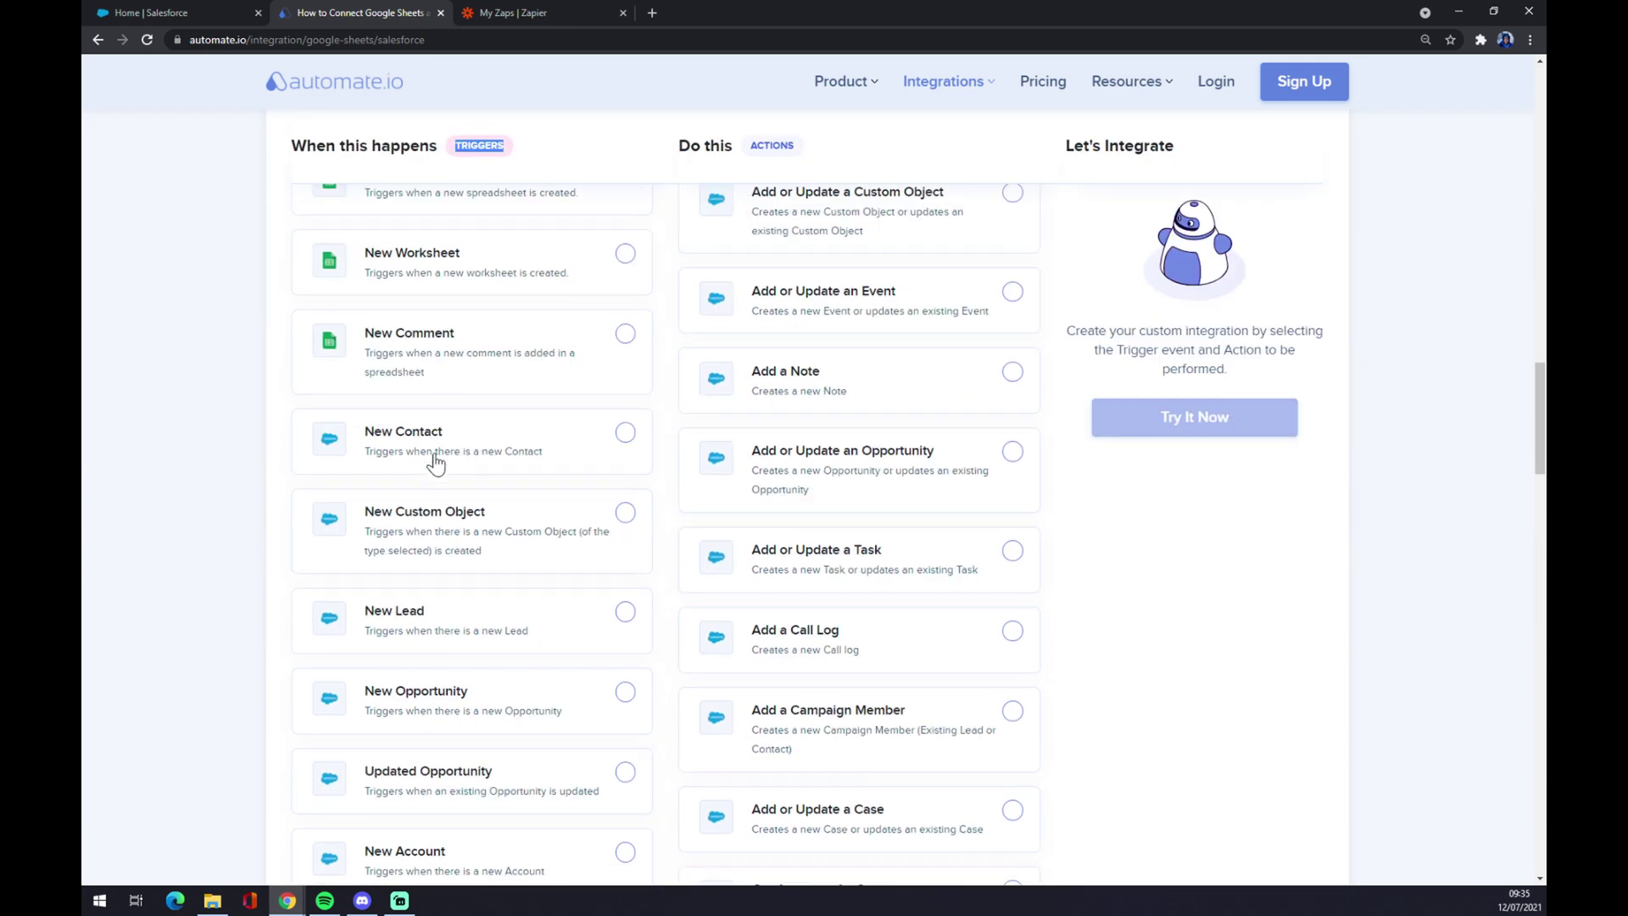
pyautogui.scroll(-6, 356, 458)
pyautogui.scroll(-8, 404, 613)
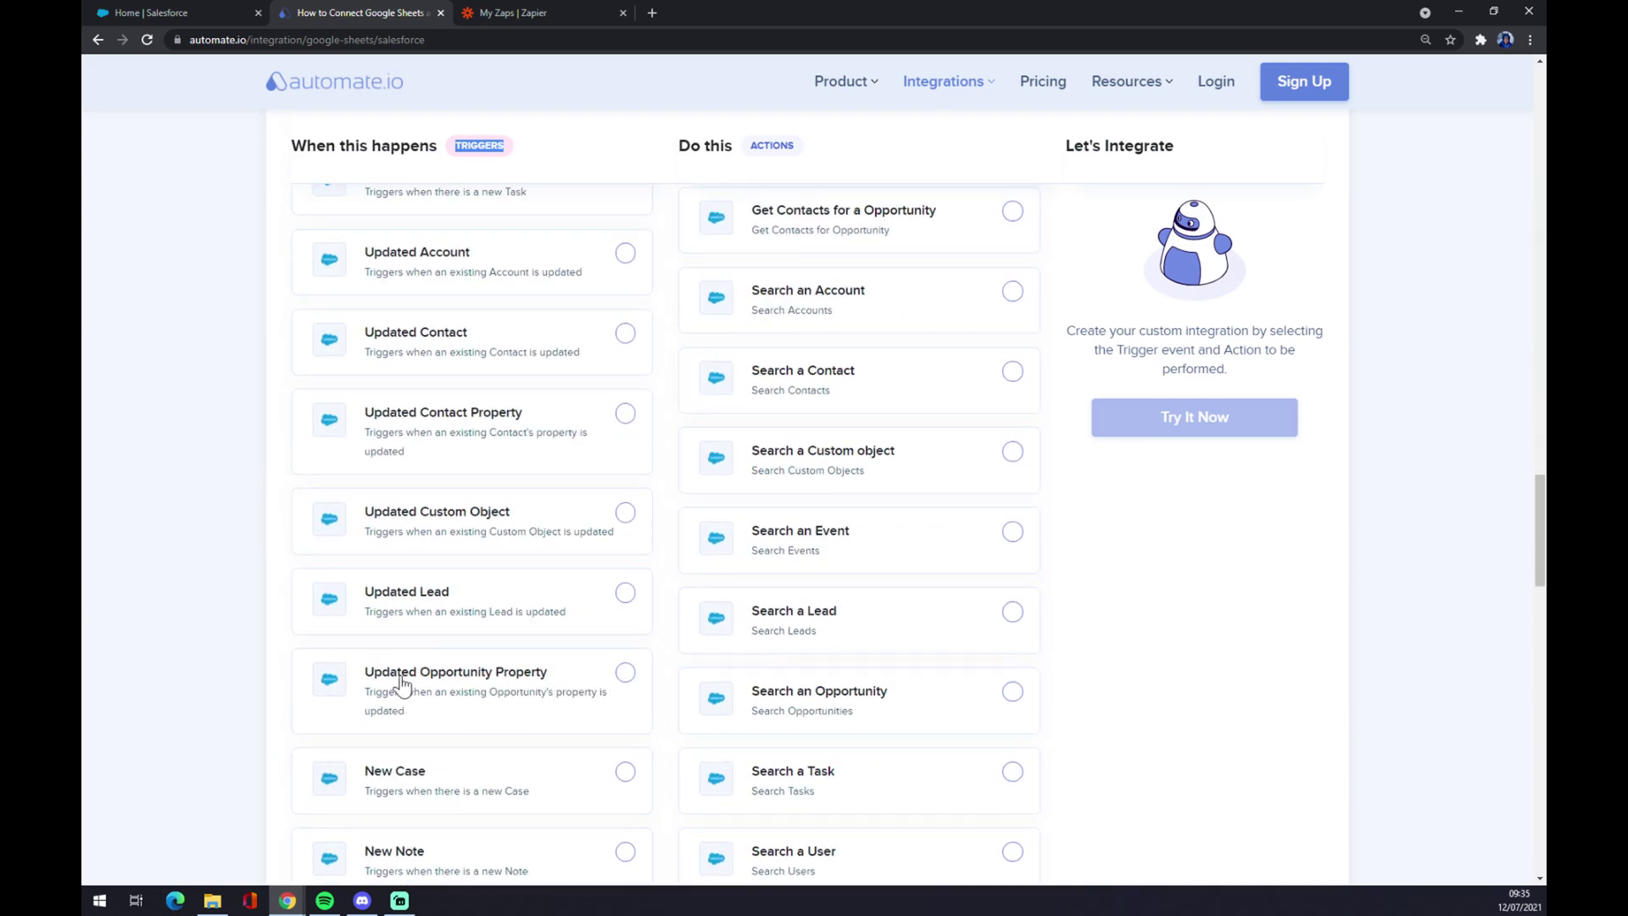
pyautogui.scroll(10, 402, 752)
pyautogui.scroll(5, 428, 551)
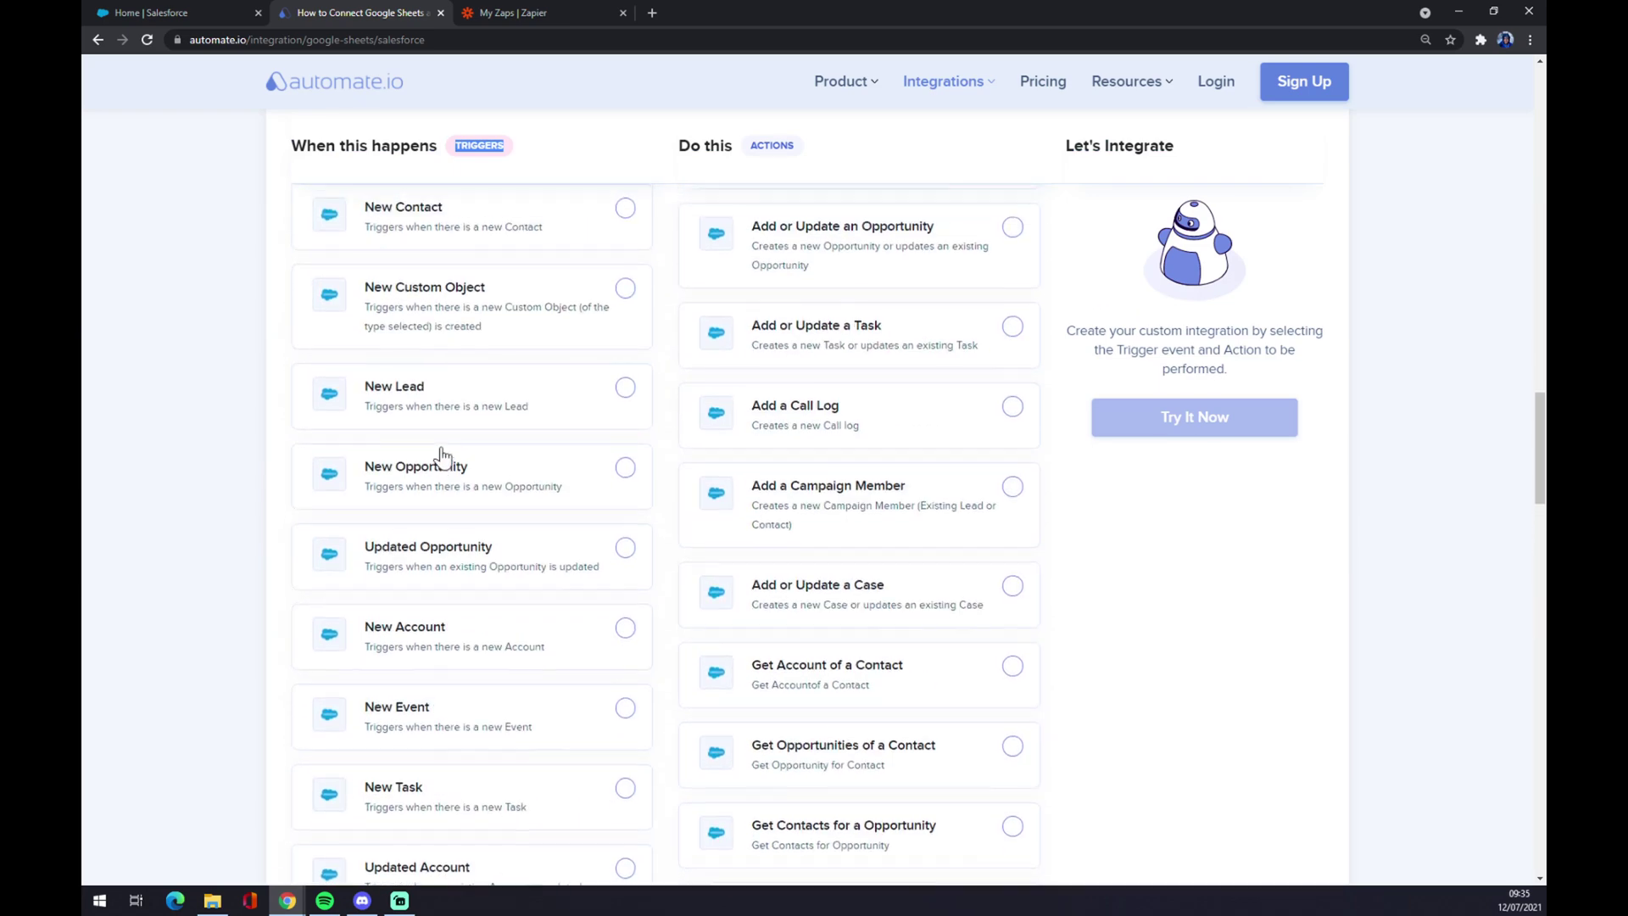
# Select New Contact as the Salesforce trigger and look through the Actions list.
pyautogui.click(473, 533)
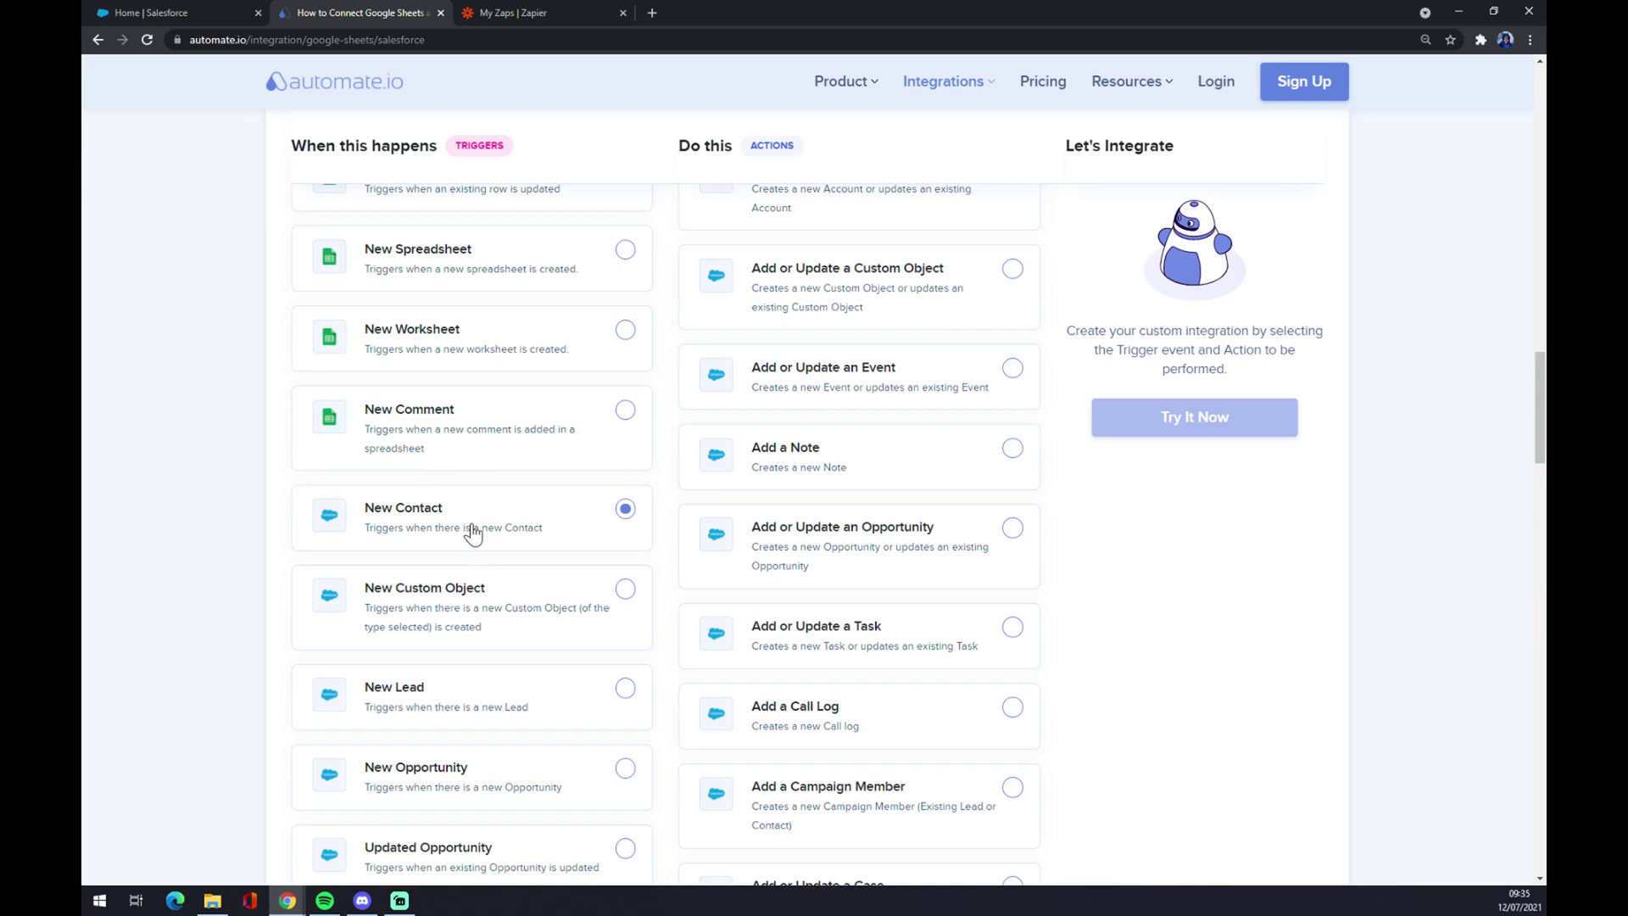
pyautogui.scroll(-4, 483, 551)
pyautogui.scroll(5, 449, 560)
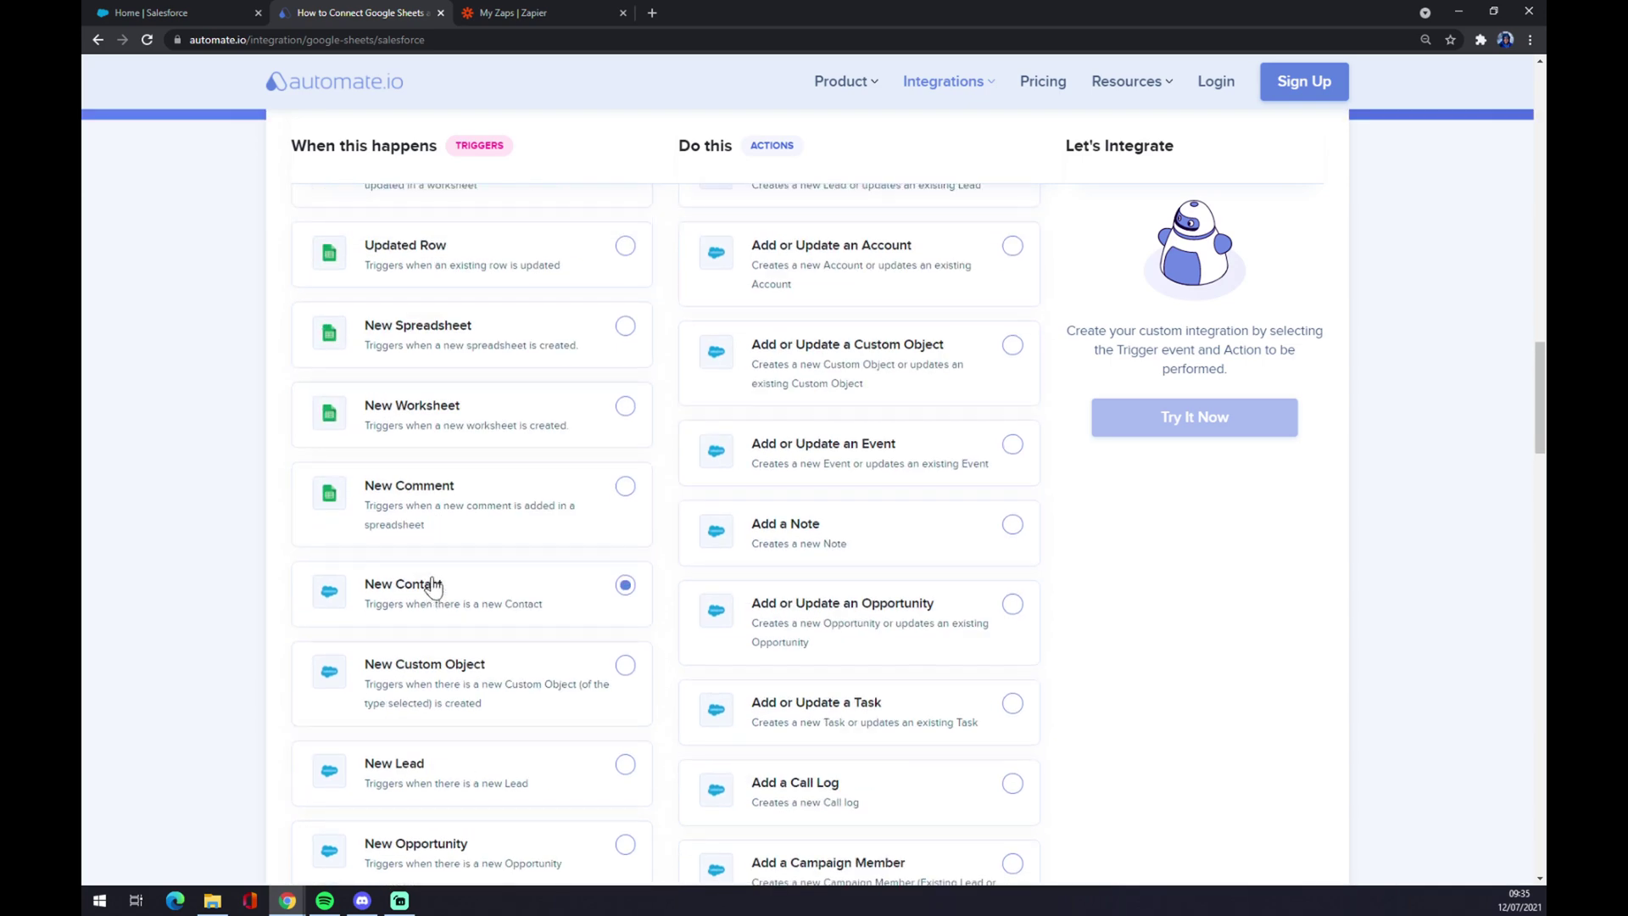
pyautogui.scroll(-1, 465, 673)
pyautogui.scroll(-8, 472, 660)
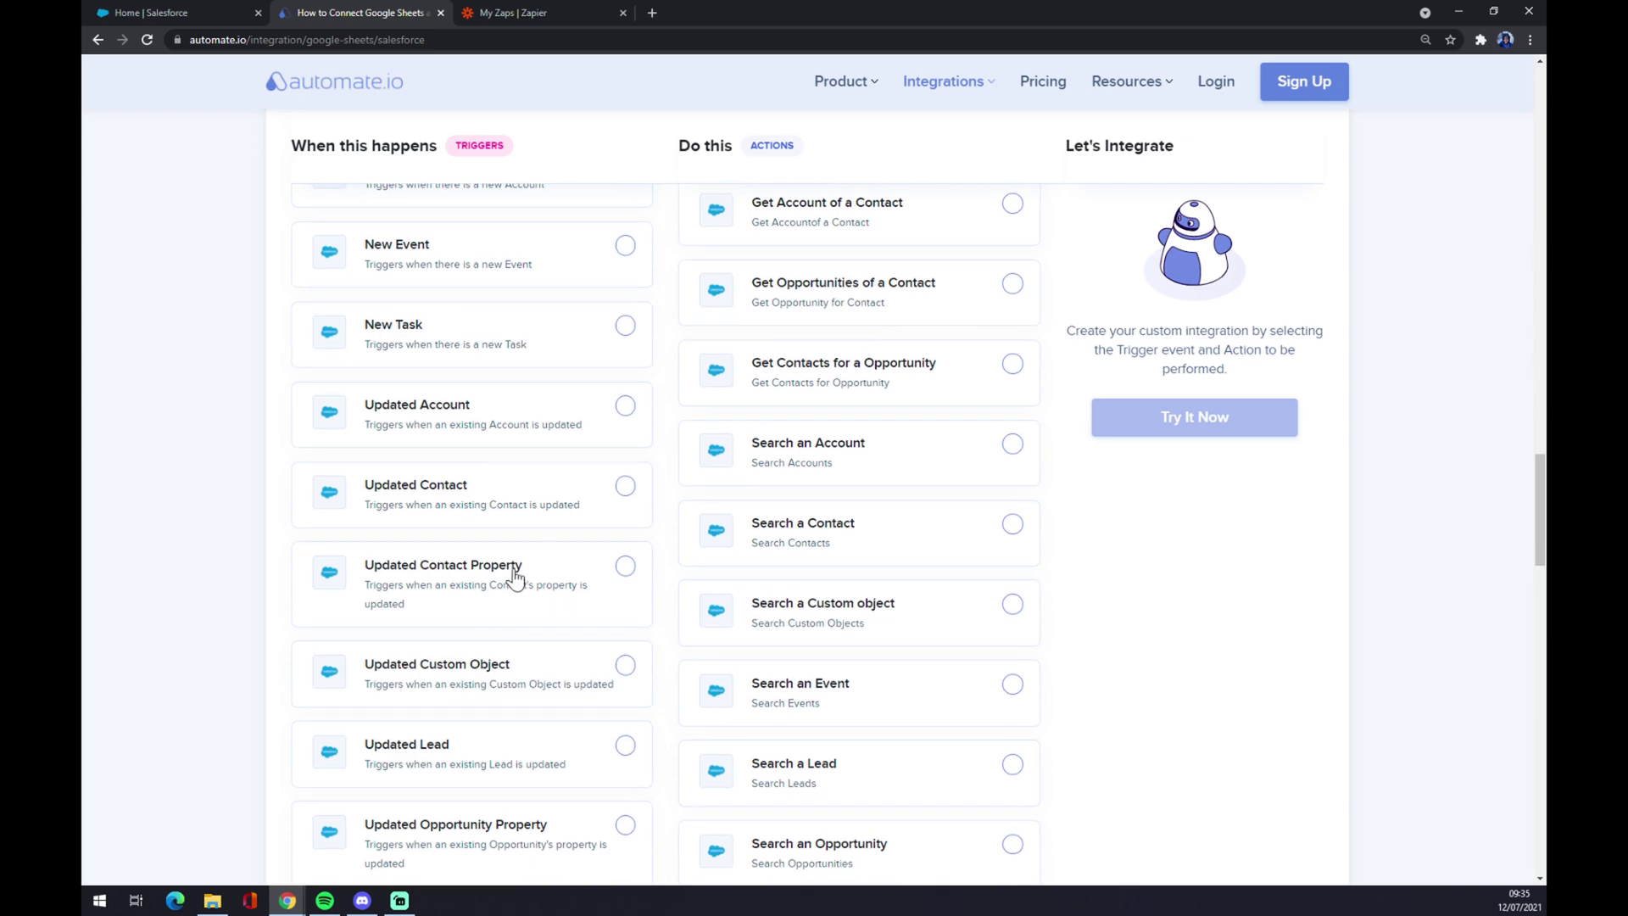
pyautogui.scroll(15, 475, 627)
pyautogui.scroll(-5, 494, 626)
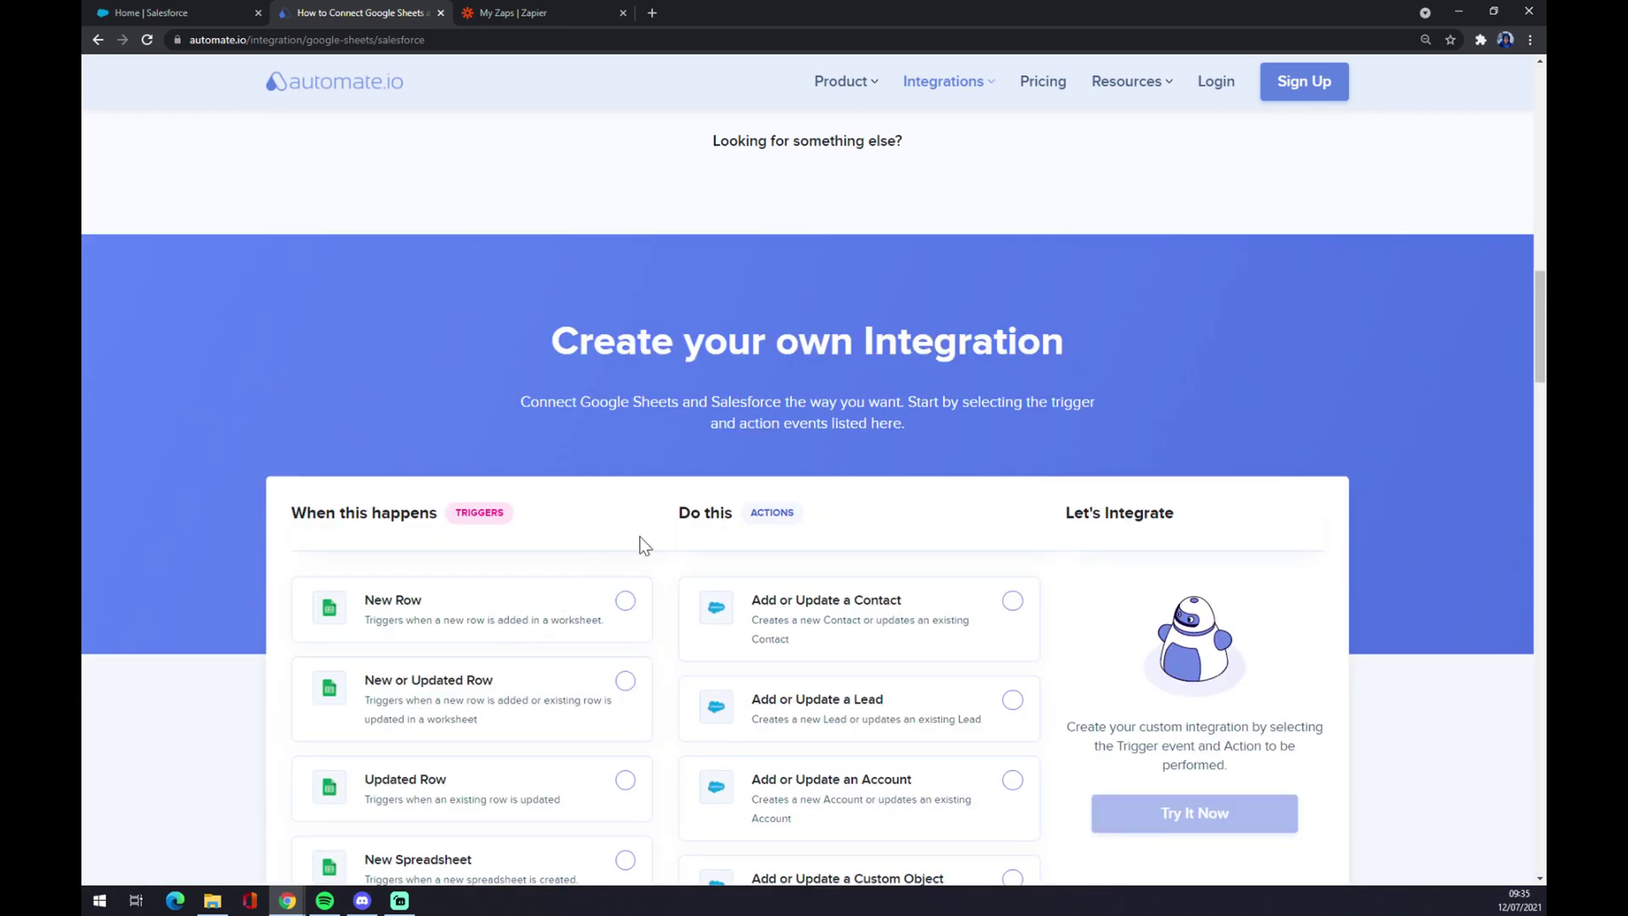
# Choose Add Row as the Google Sheets action, then switch to the My Zaps | Zapier tab.
pyautogui.moveTo(746, 519); pyautogui.dragTo(822, 541)
pyautogui.scroll(-10, 816, 549)
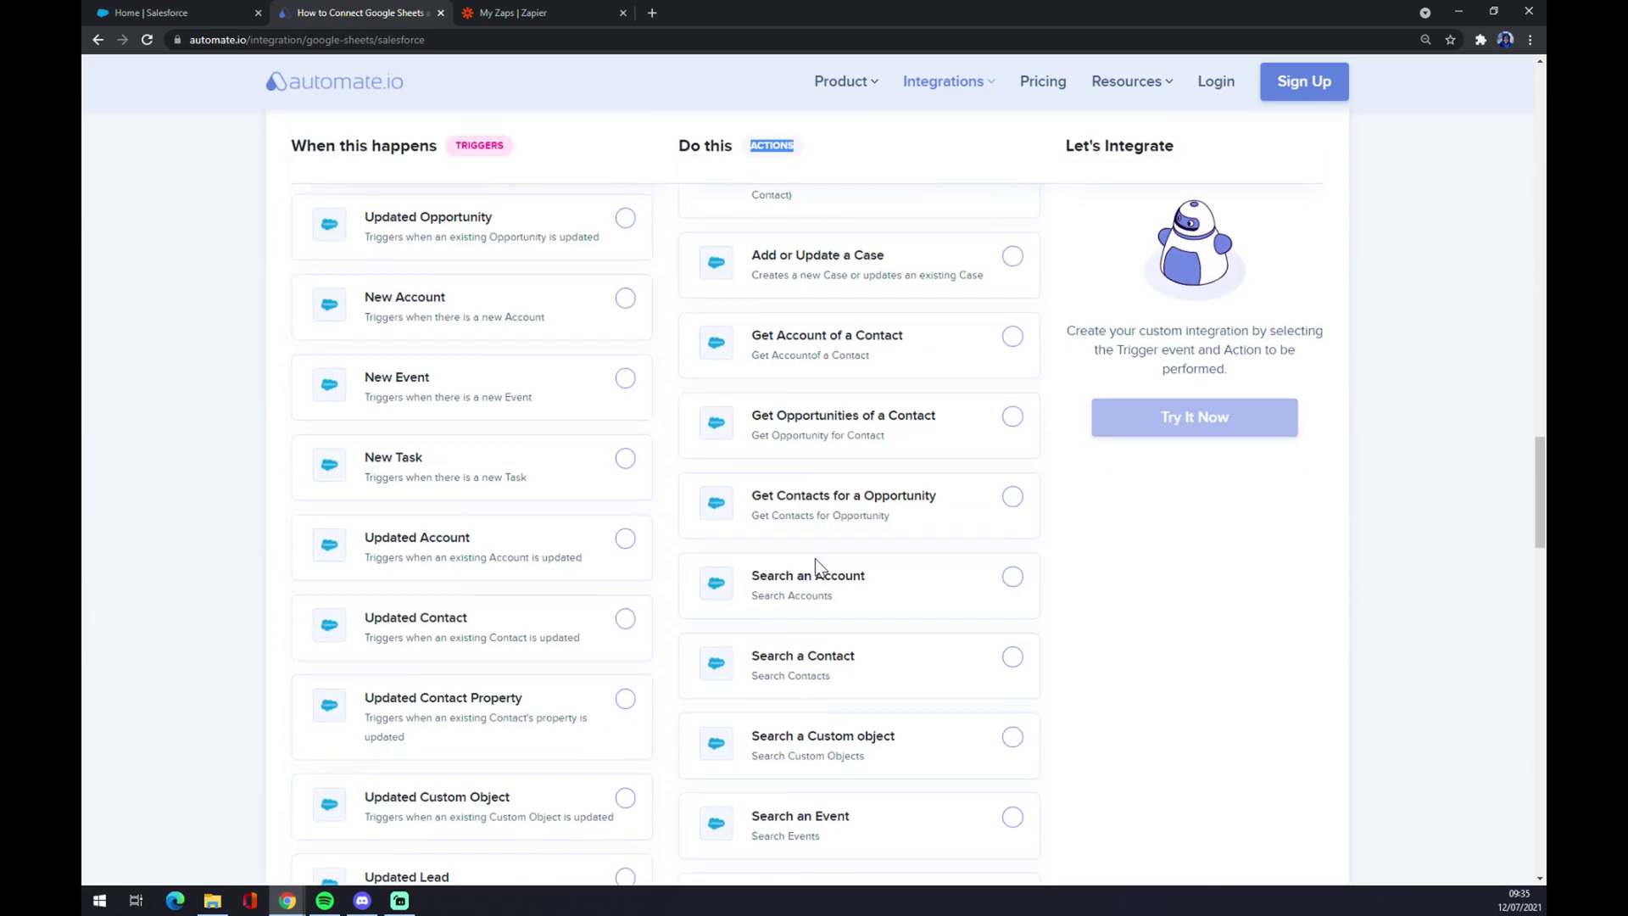
pyautogui.scroll(-4, 812, 563)
pyautogui.scroll(2, 806, 551)
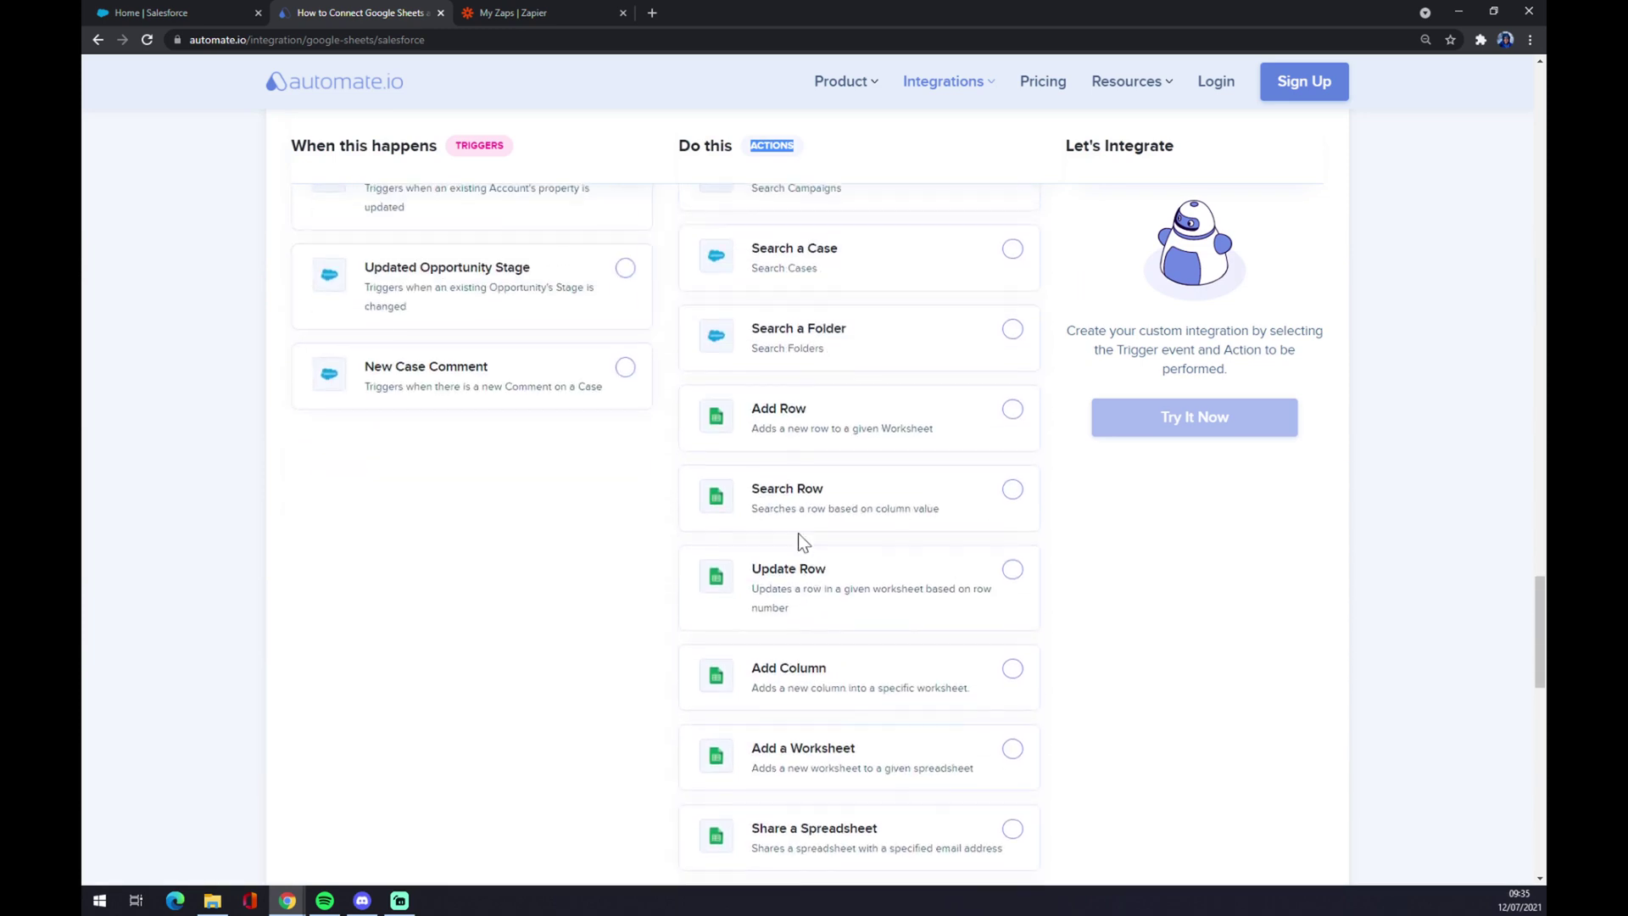
pyautogui.click(767, 428)
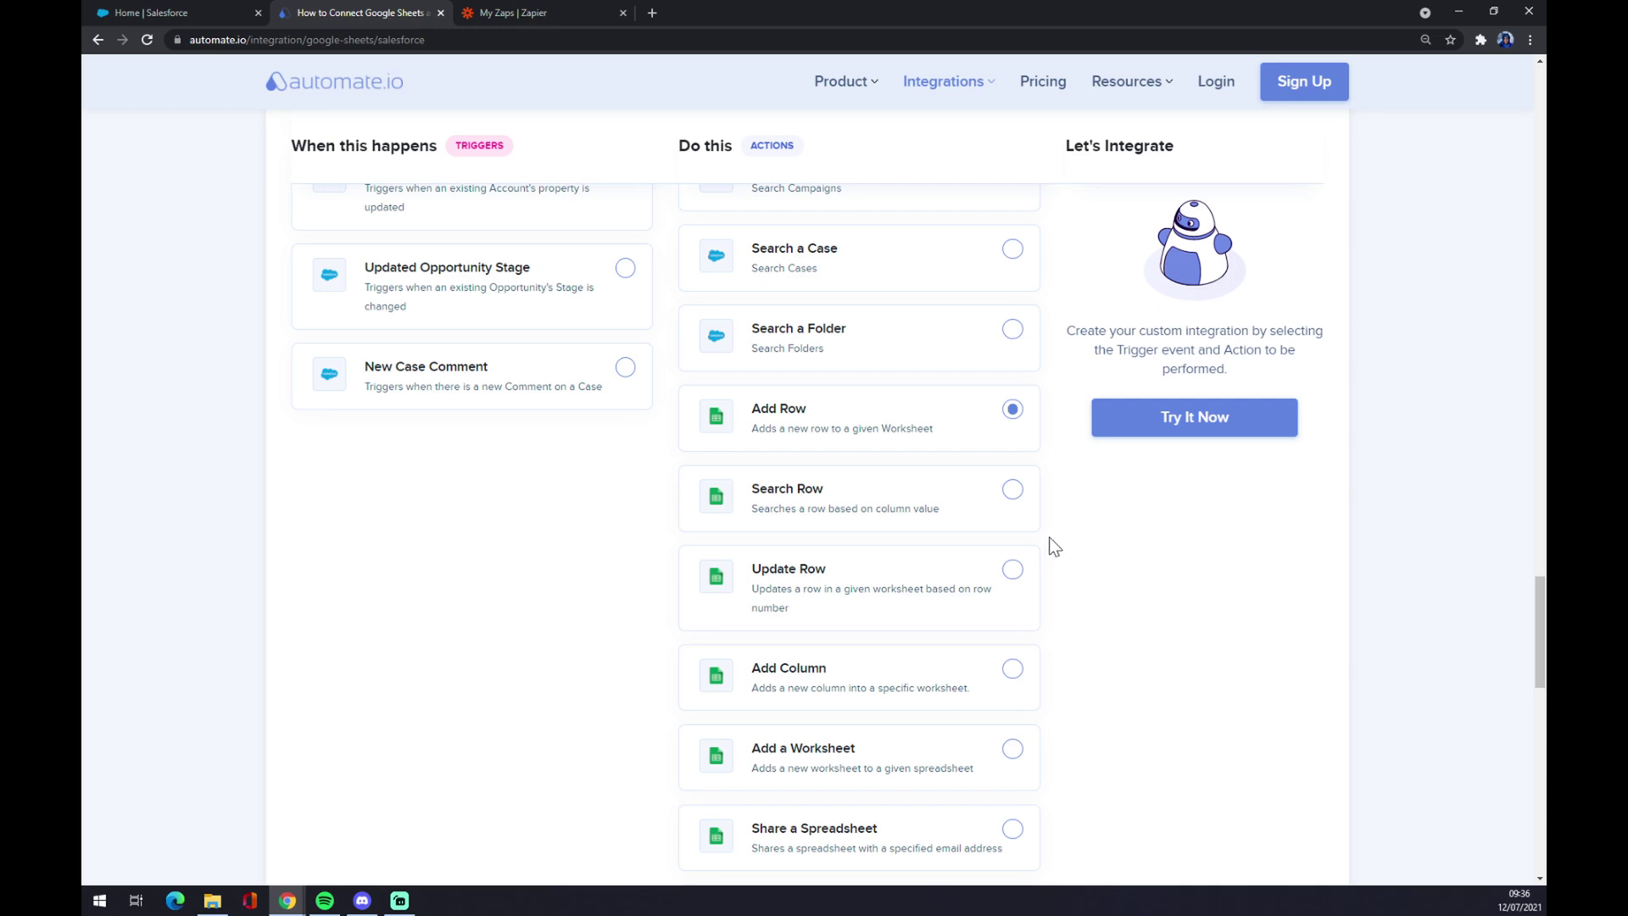
pyautogui.click(553, 12)
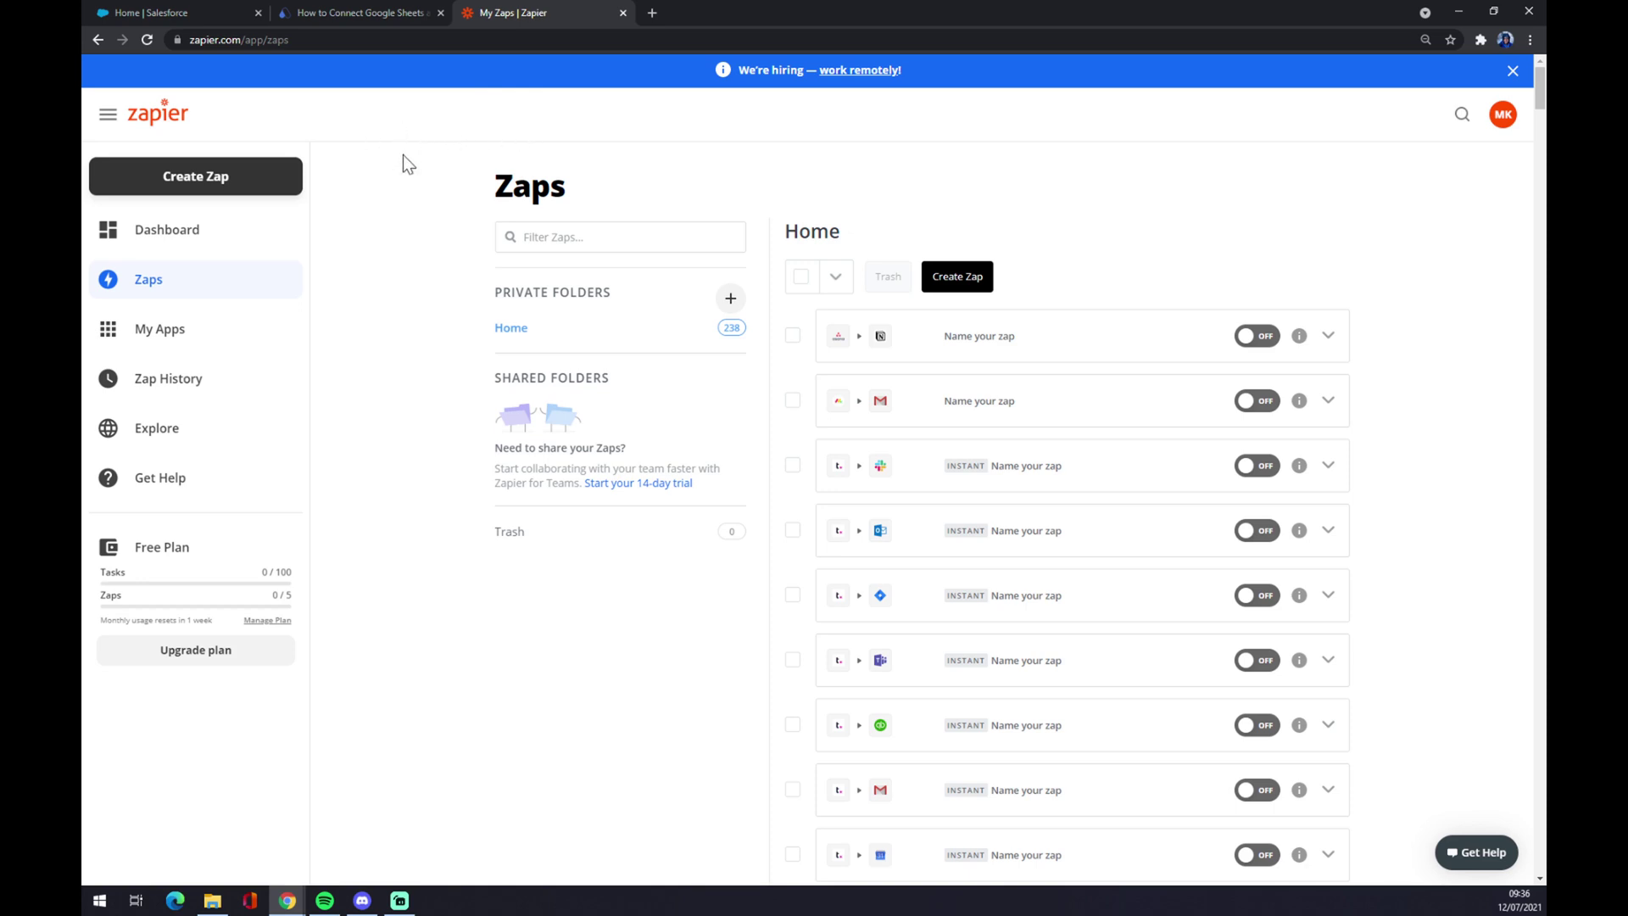
# Create a new zap with Salesforce, found via 'sale', as trigger app and New Record as event.
pyautogui.click(256, 188)
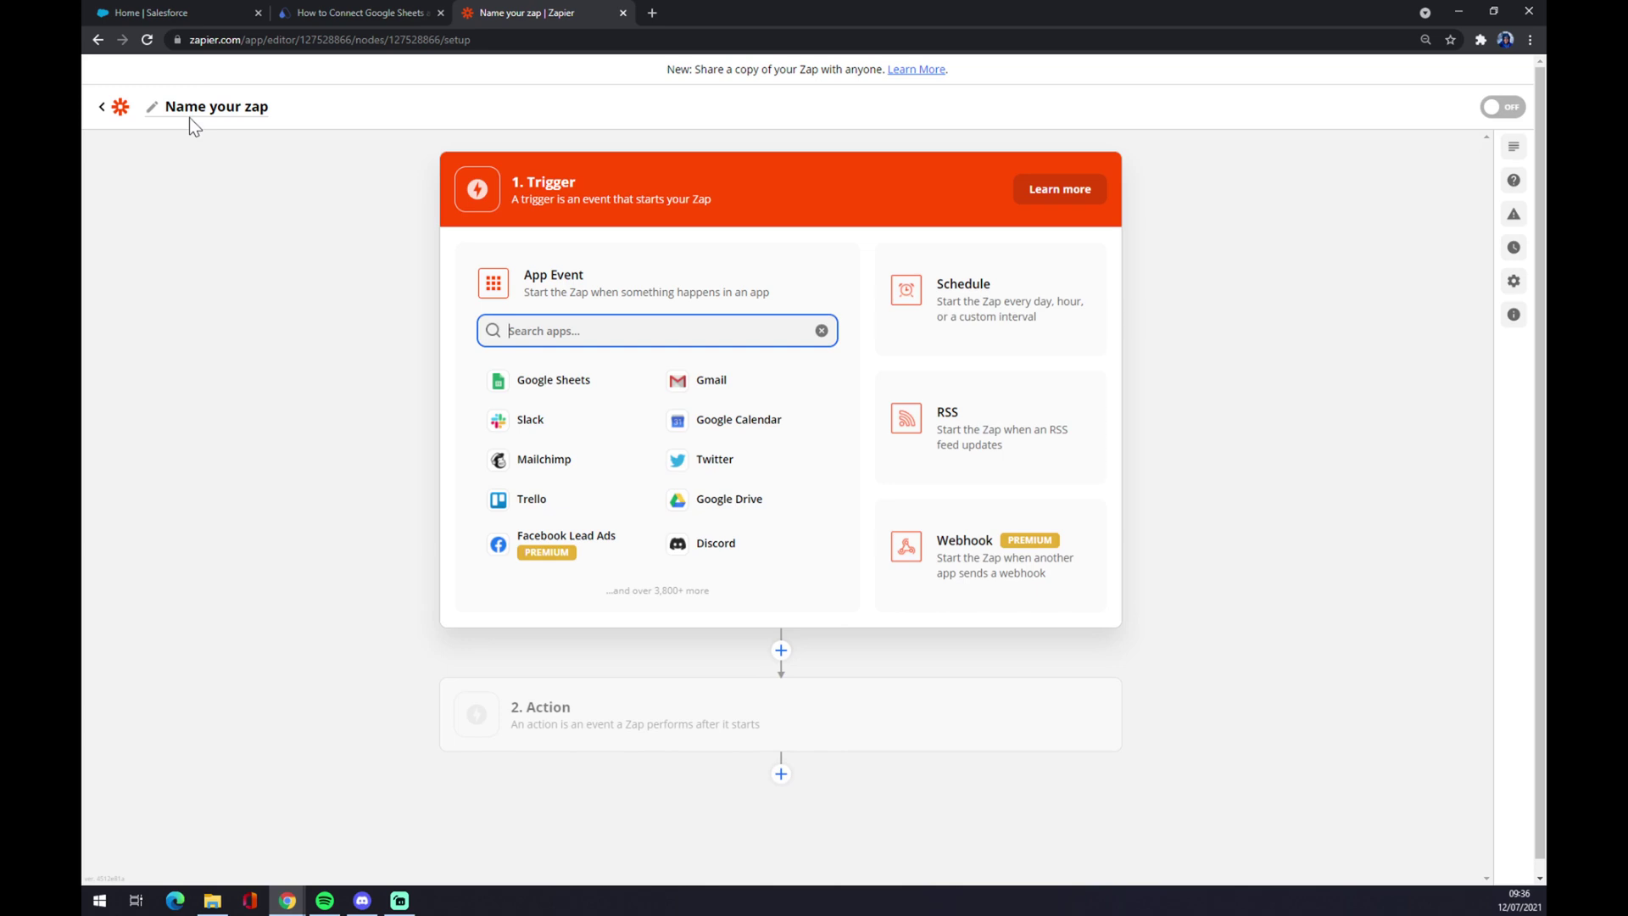
pyautogui.click(190, 117)
pyautogui.click(242, 174)
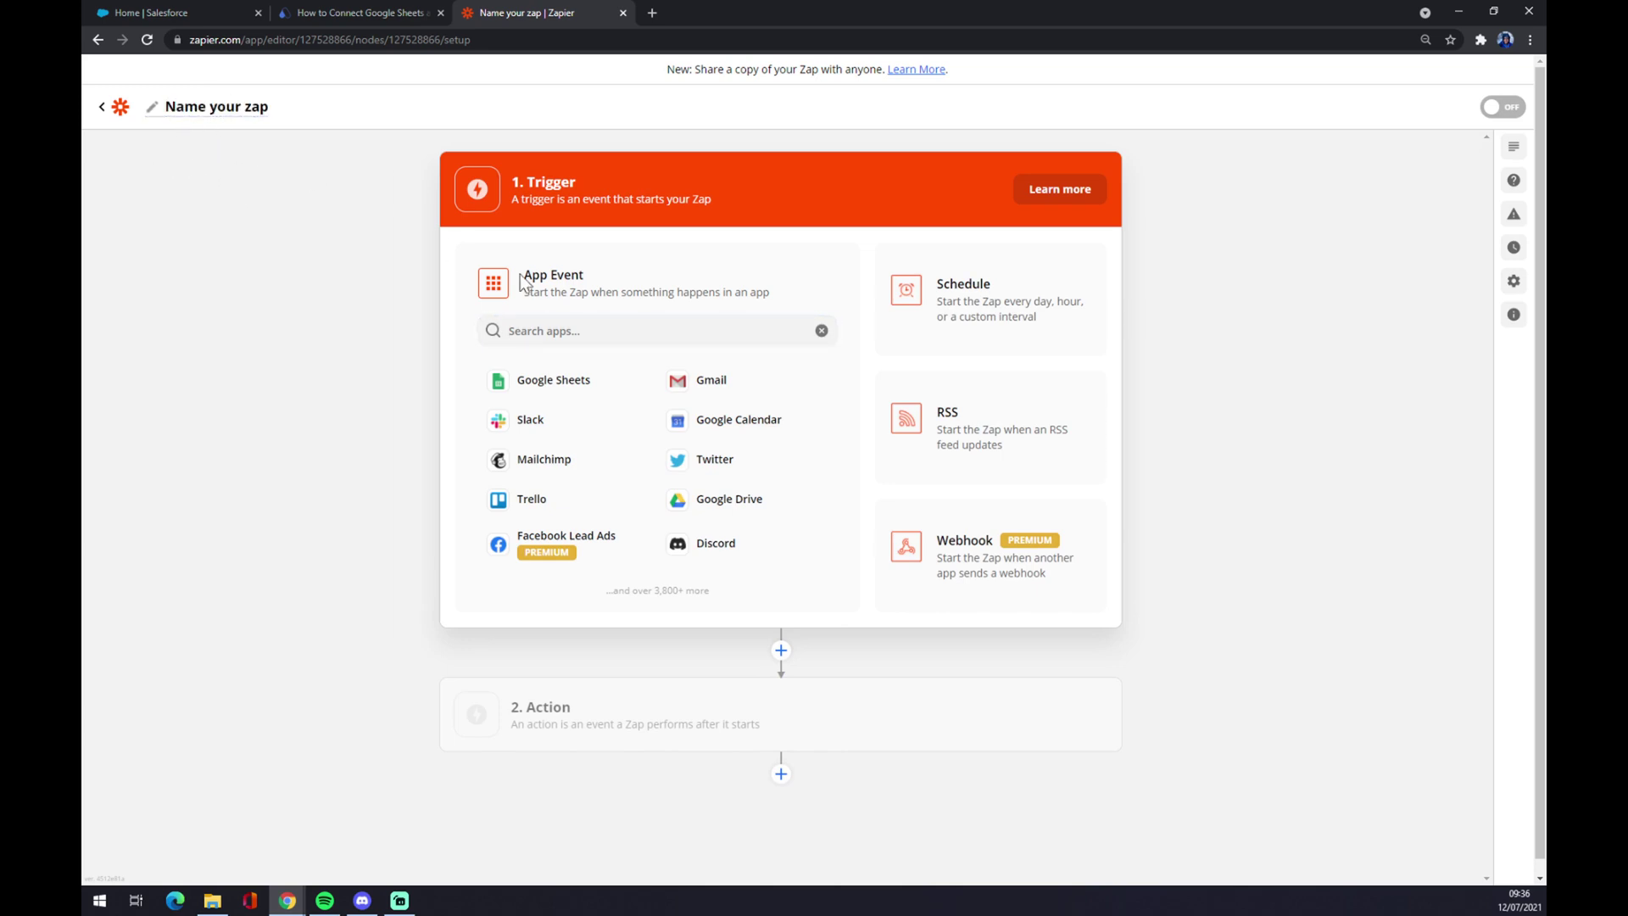
pyautogui.click(509, 330)
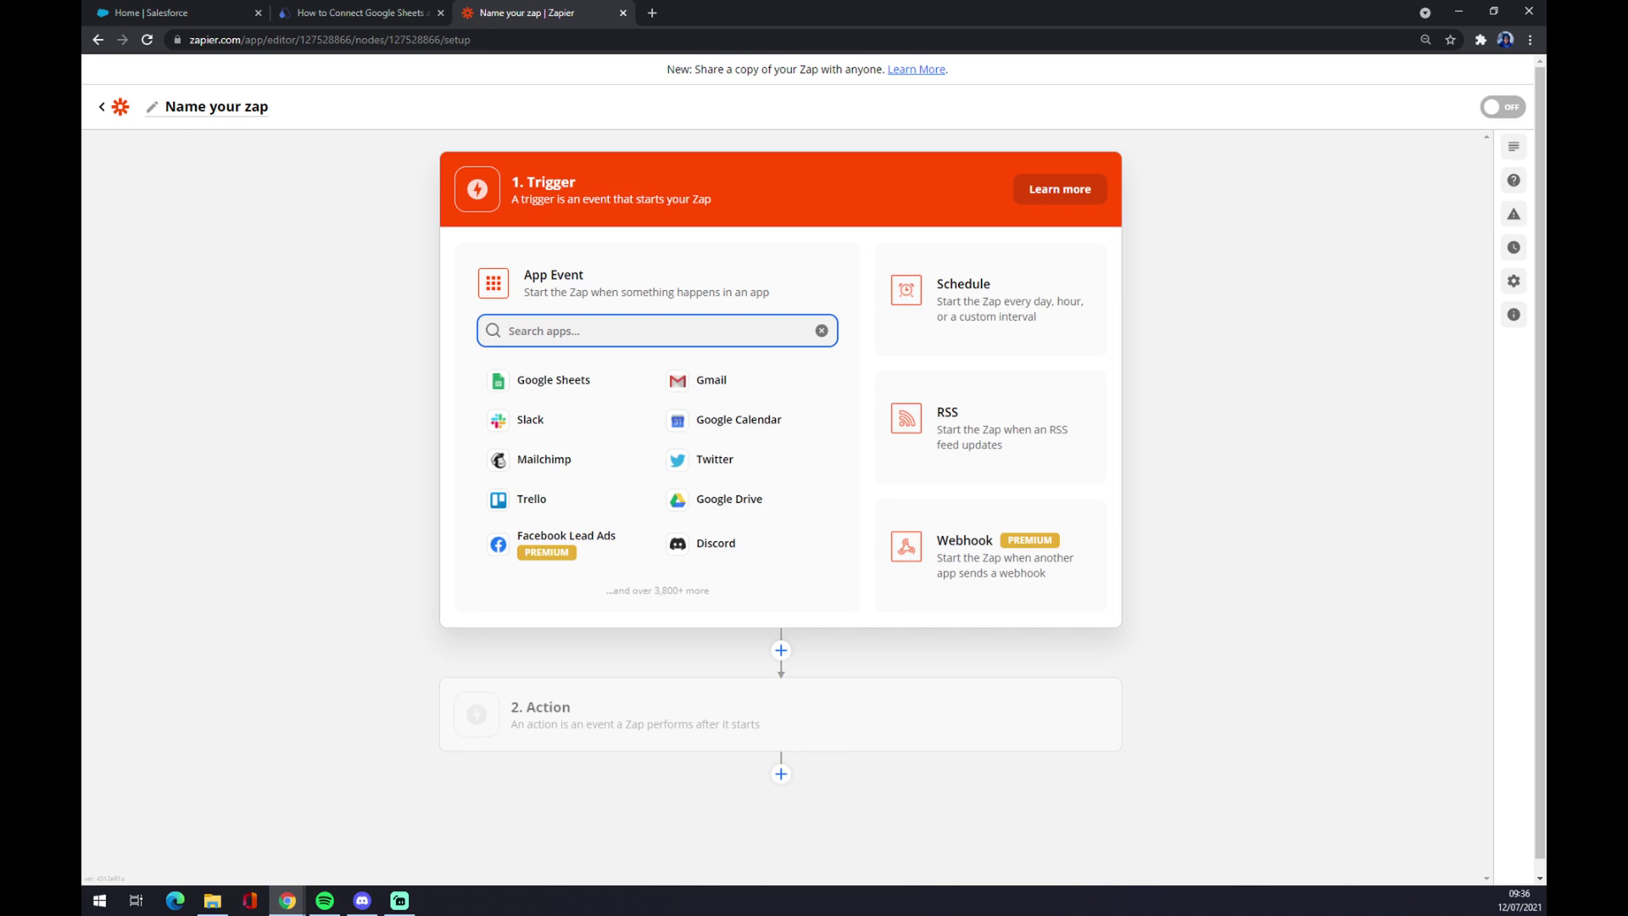
pyautogui.write('sale')
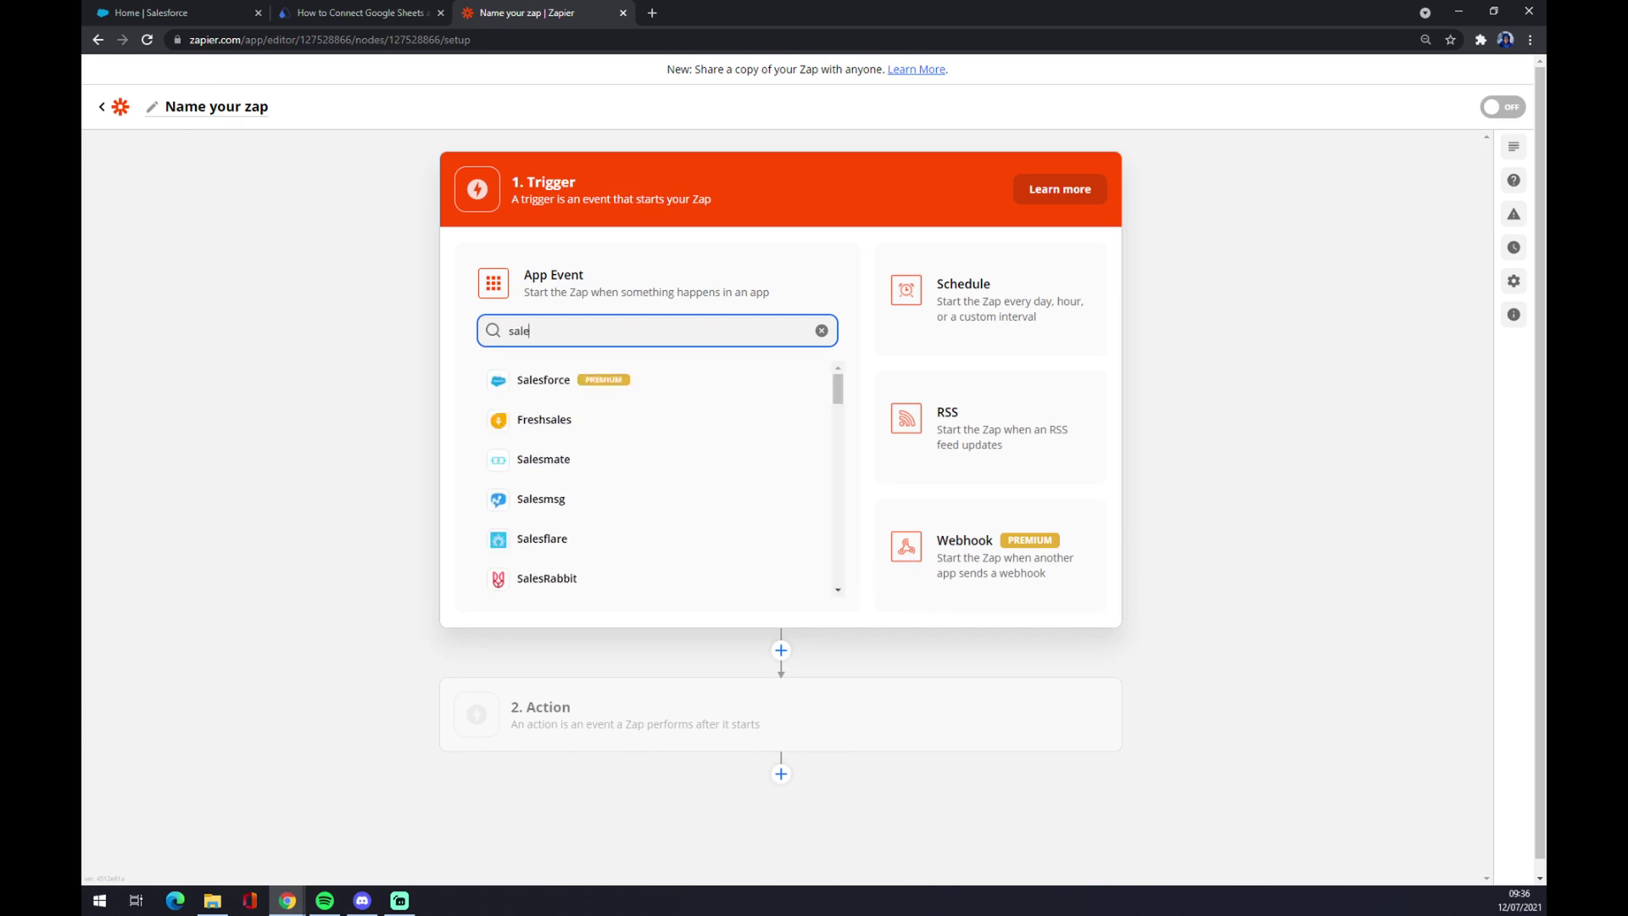
pyautogui.click(547, 385)
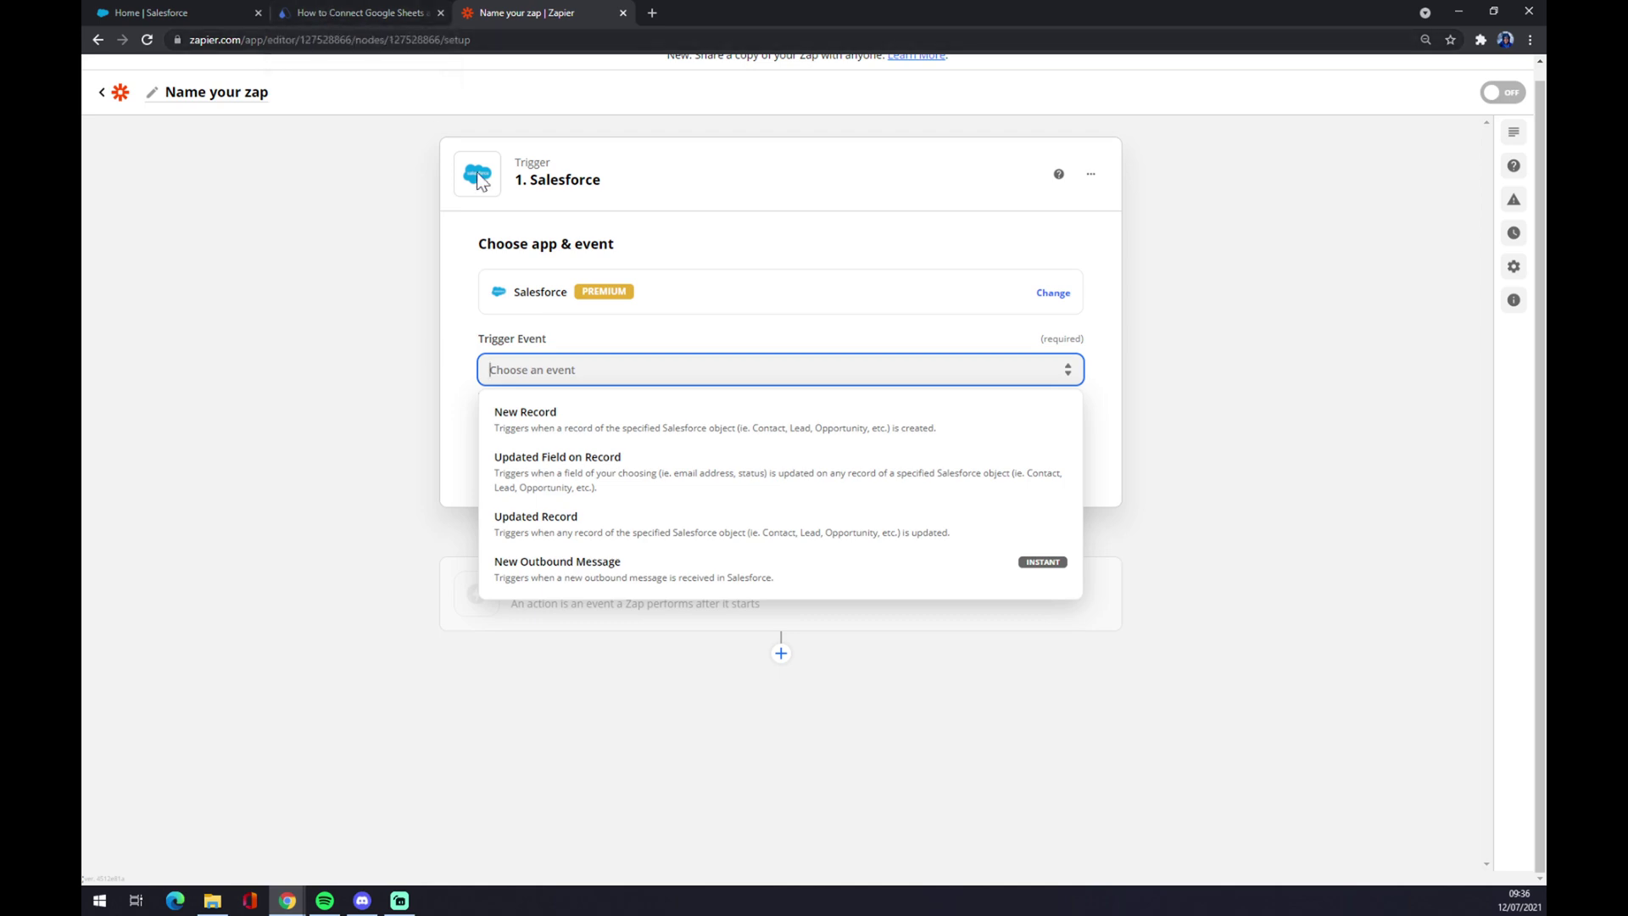
pyautogui.click(559, 434)
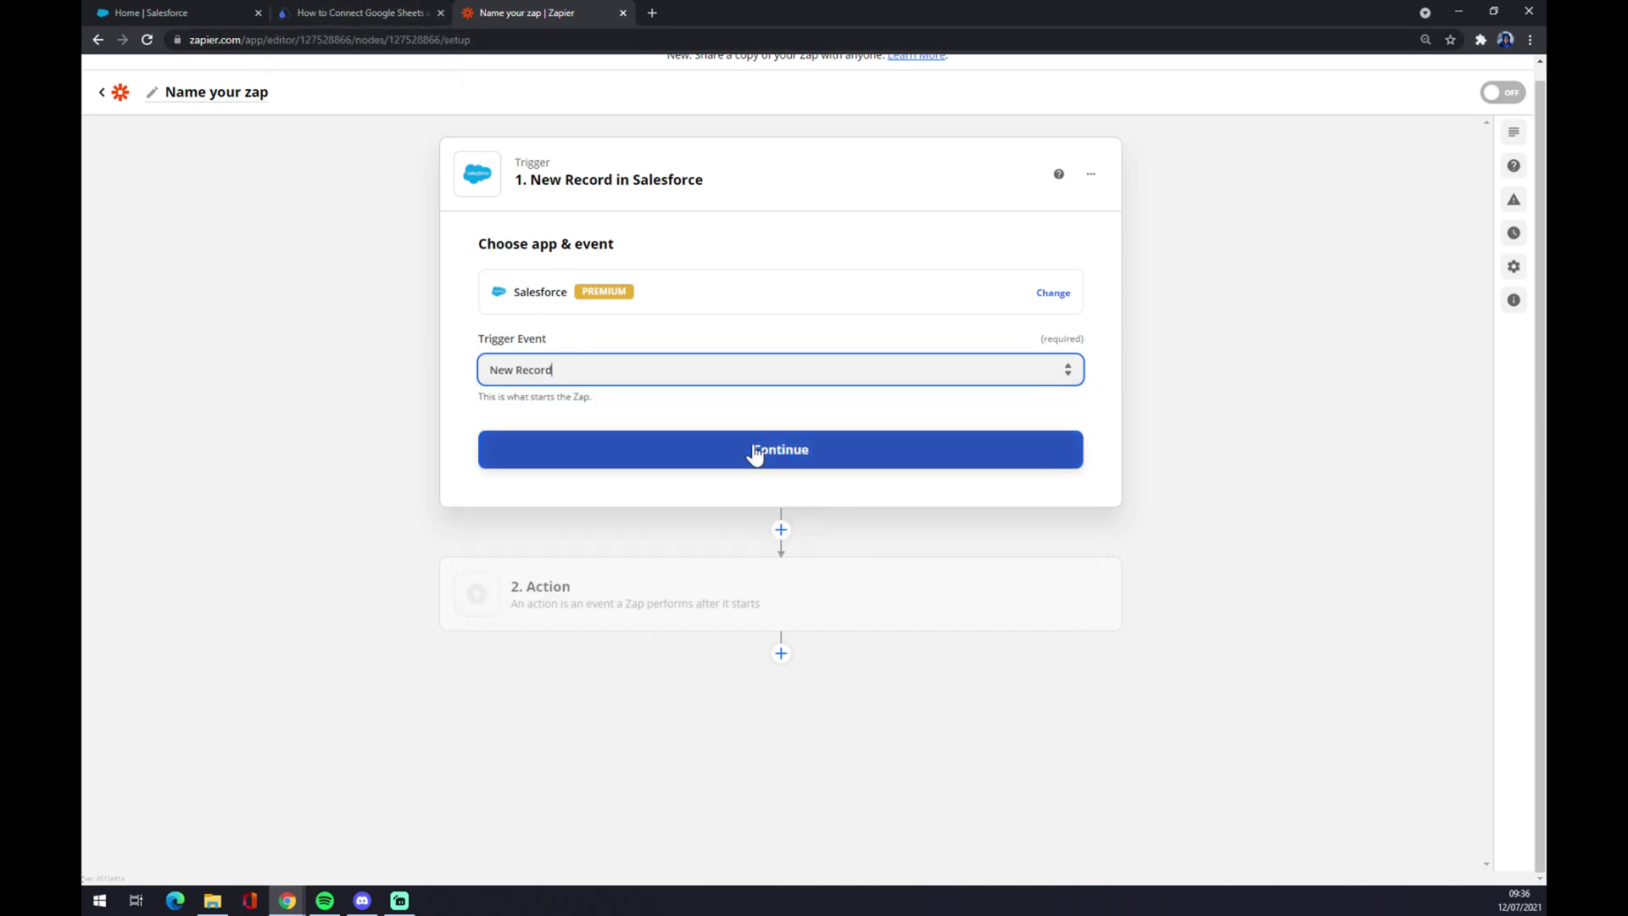
# Confirm the trigger and connect the linked Salesforce account.
pyautogui.click(753, 452)
pyautogui.click(564, 361)
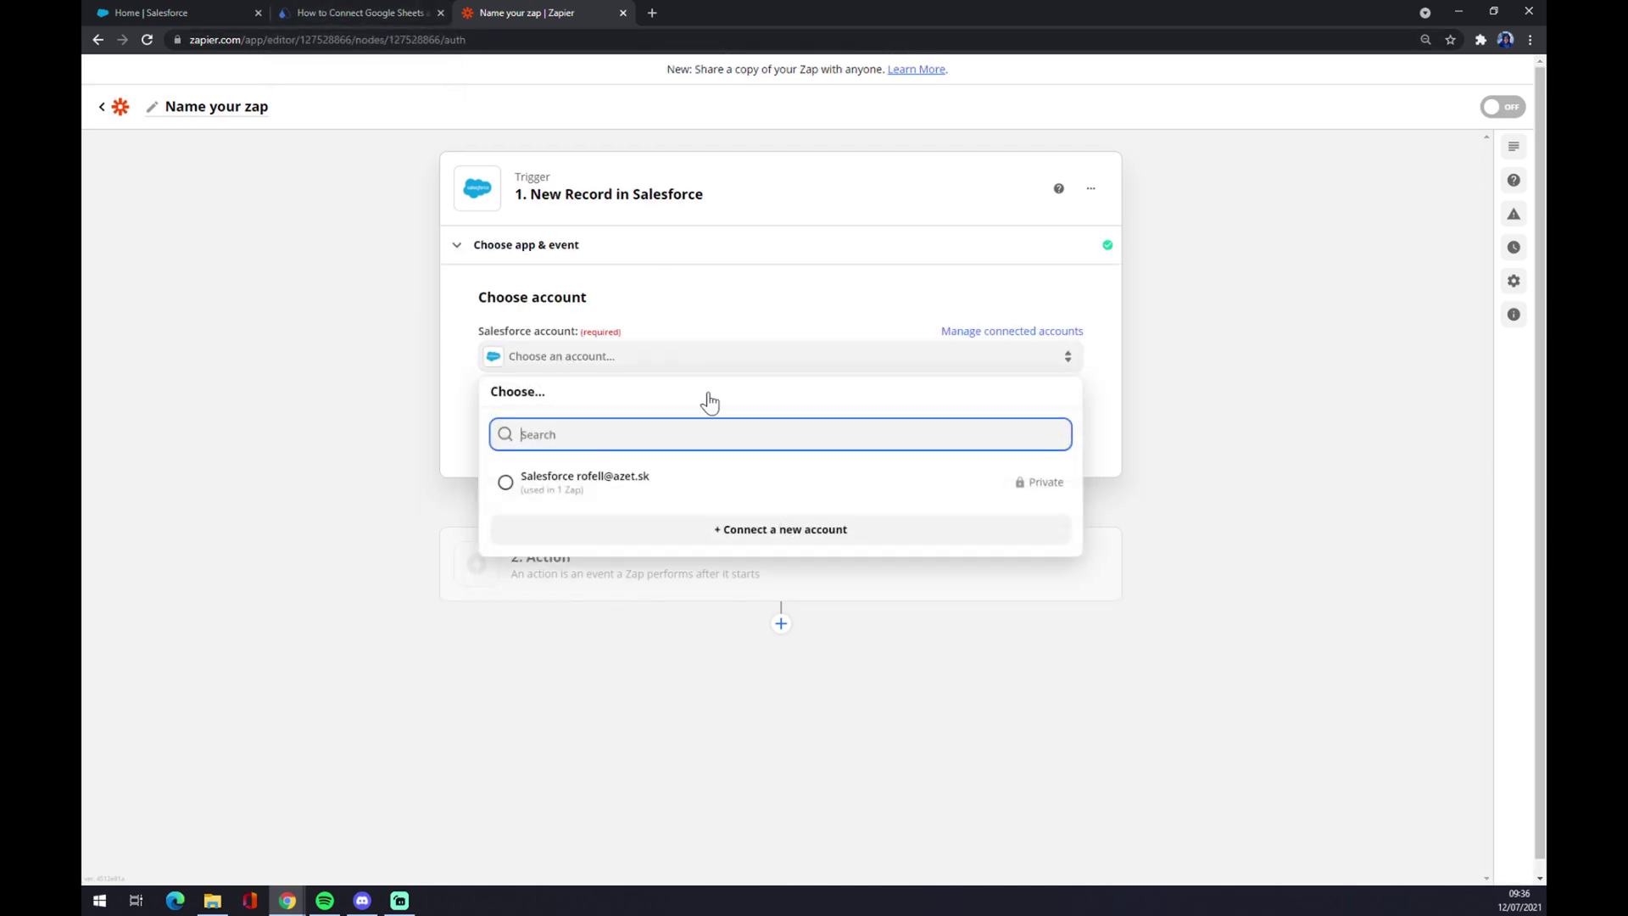
pyautogui.click(598, 496)
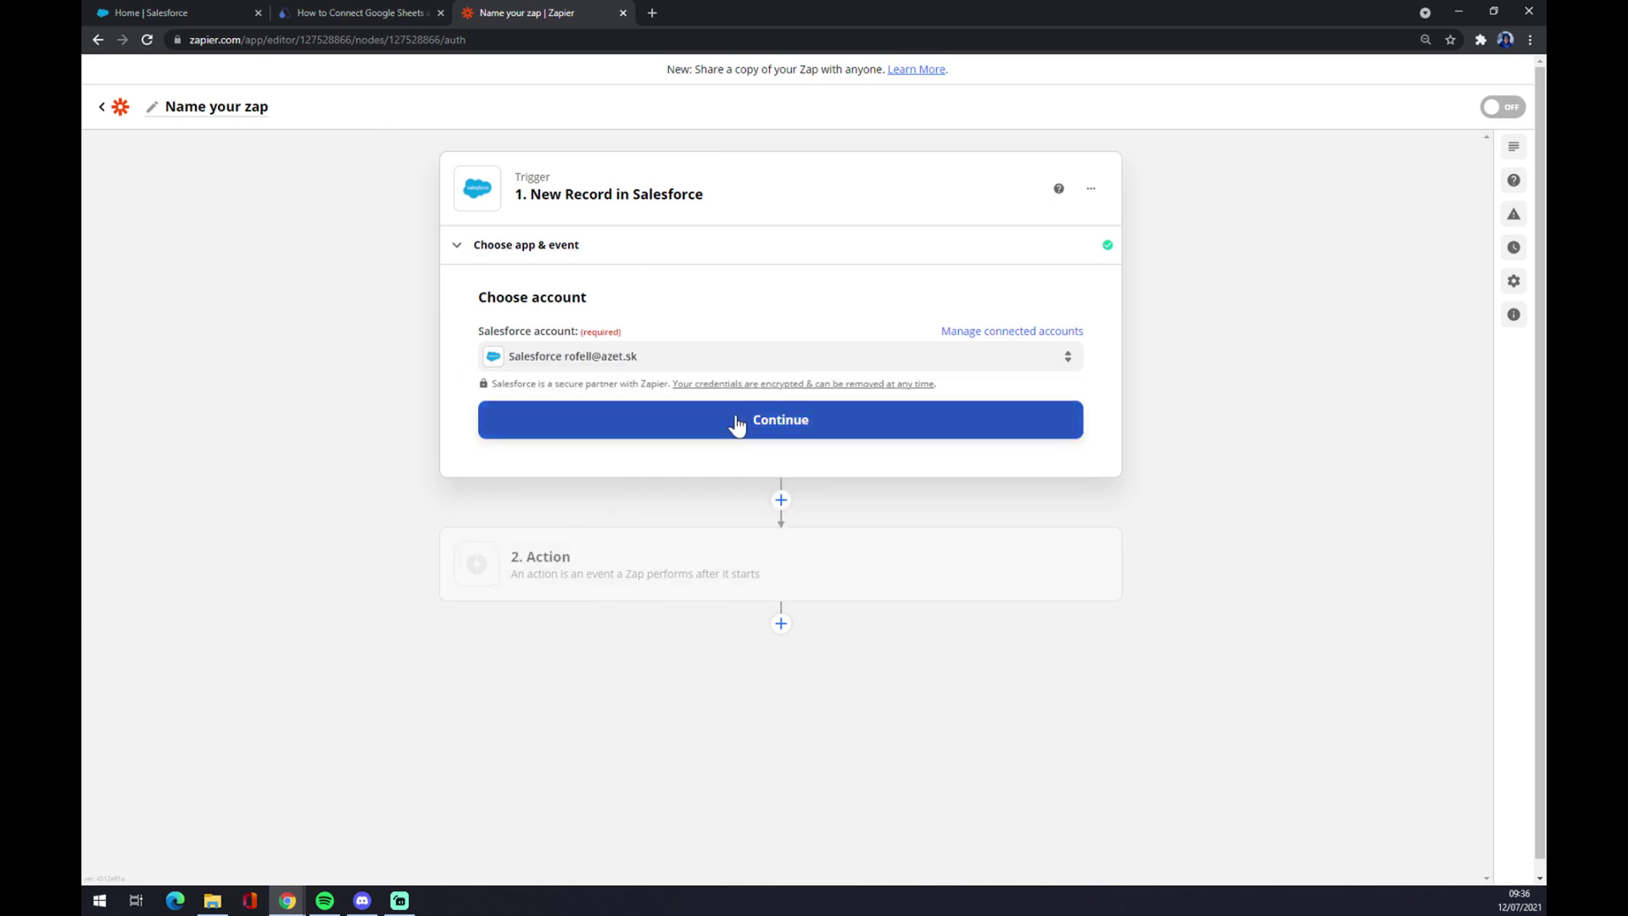
pyautogui.click(734, 428)
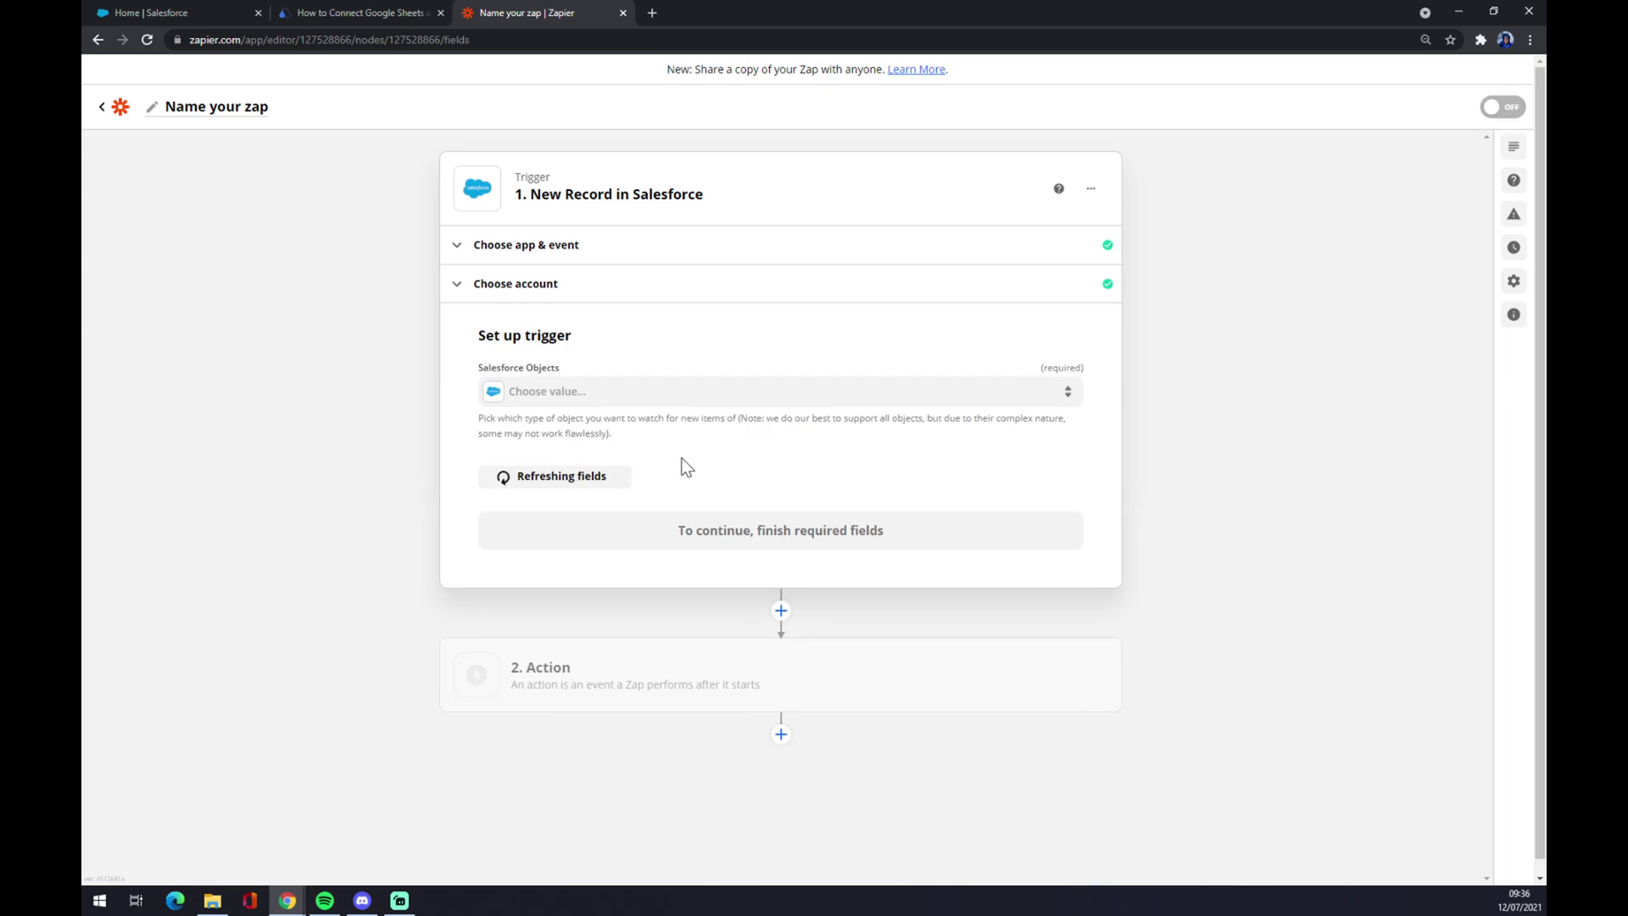
# Set the Salesforce object to Account and complete the trigger setup.
pyautogui.click(544, 399)
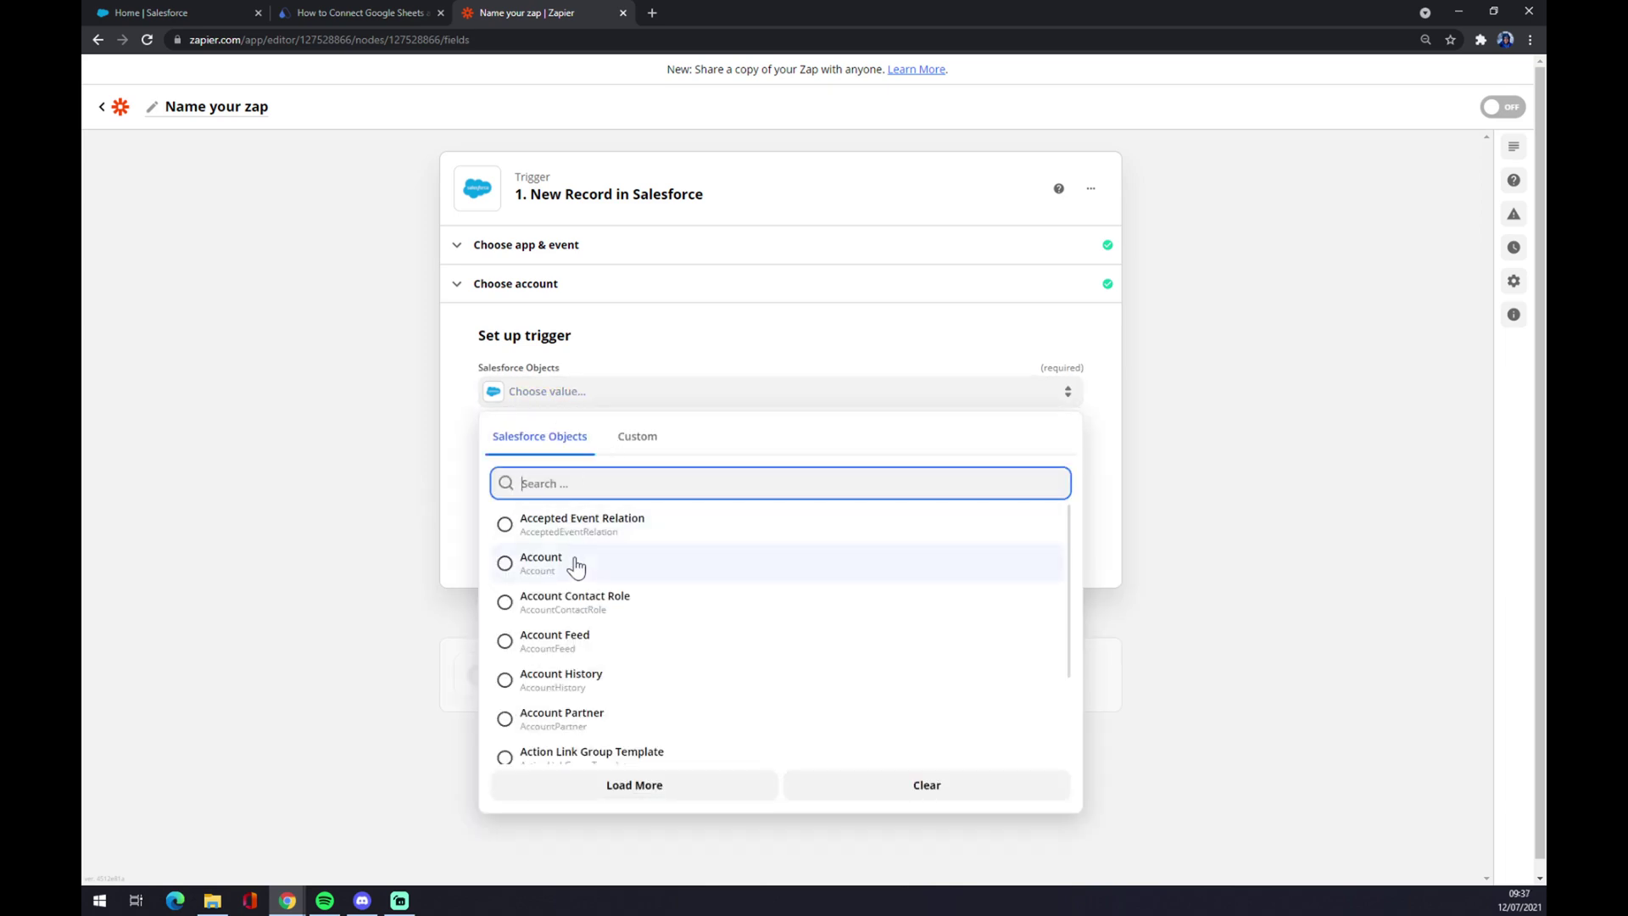
pyautogui.scroll(-5, 598, 572)
pyautogui.scroll(6, 593, 574)
pyautogui.click(589, 575)
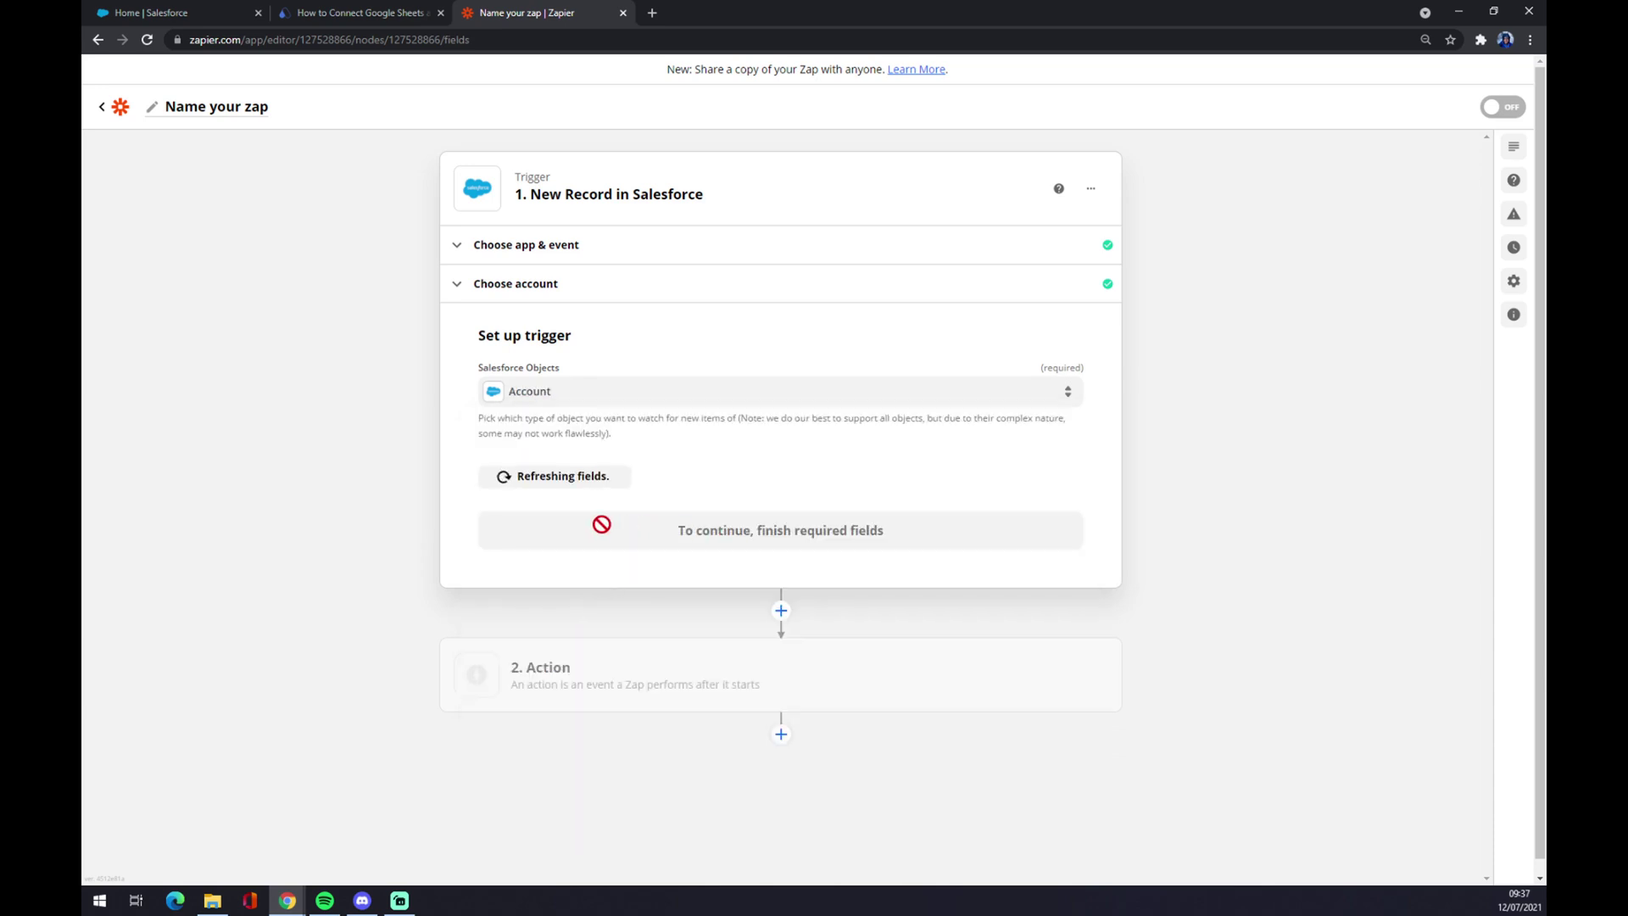
pyautogui.click(778, 536)
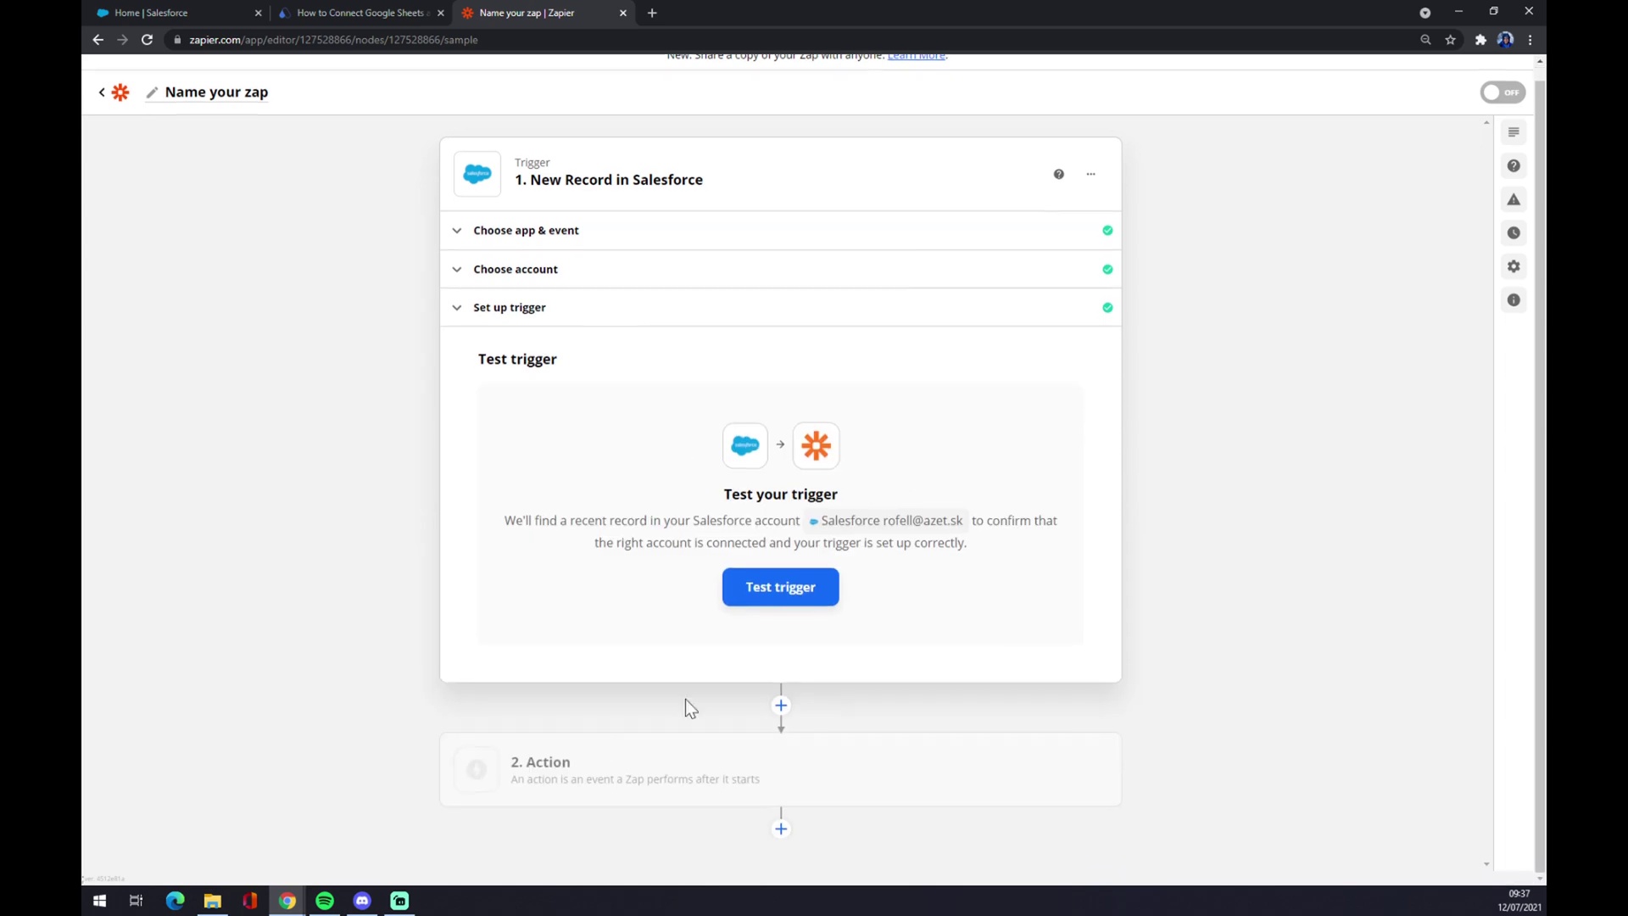
# Add a Google Sheets action, found via 'shee', with the Create Spreadsheet Row event.
pyautogui.click(598, 772)
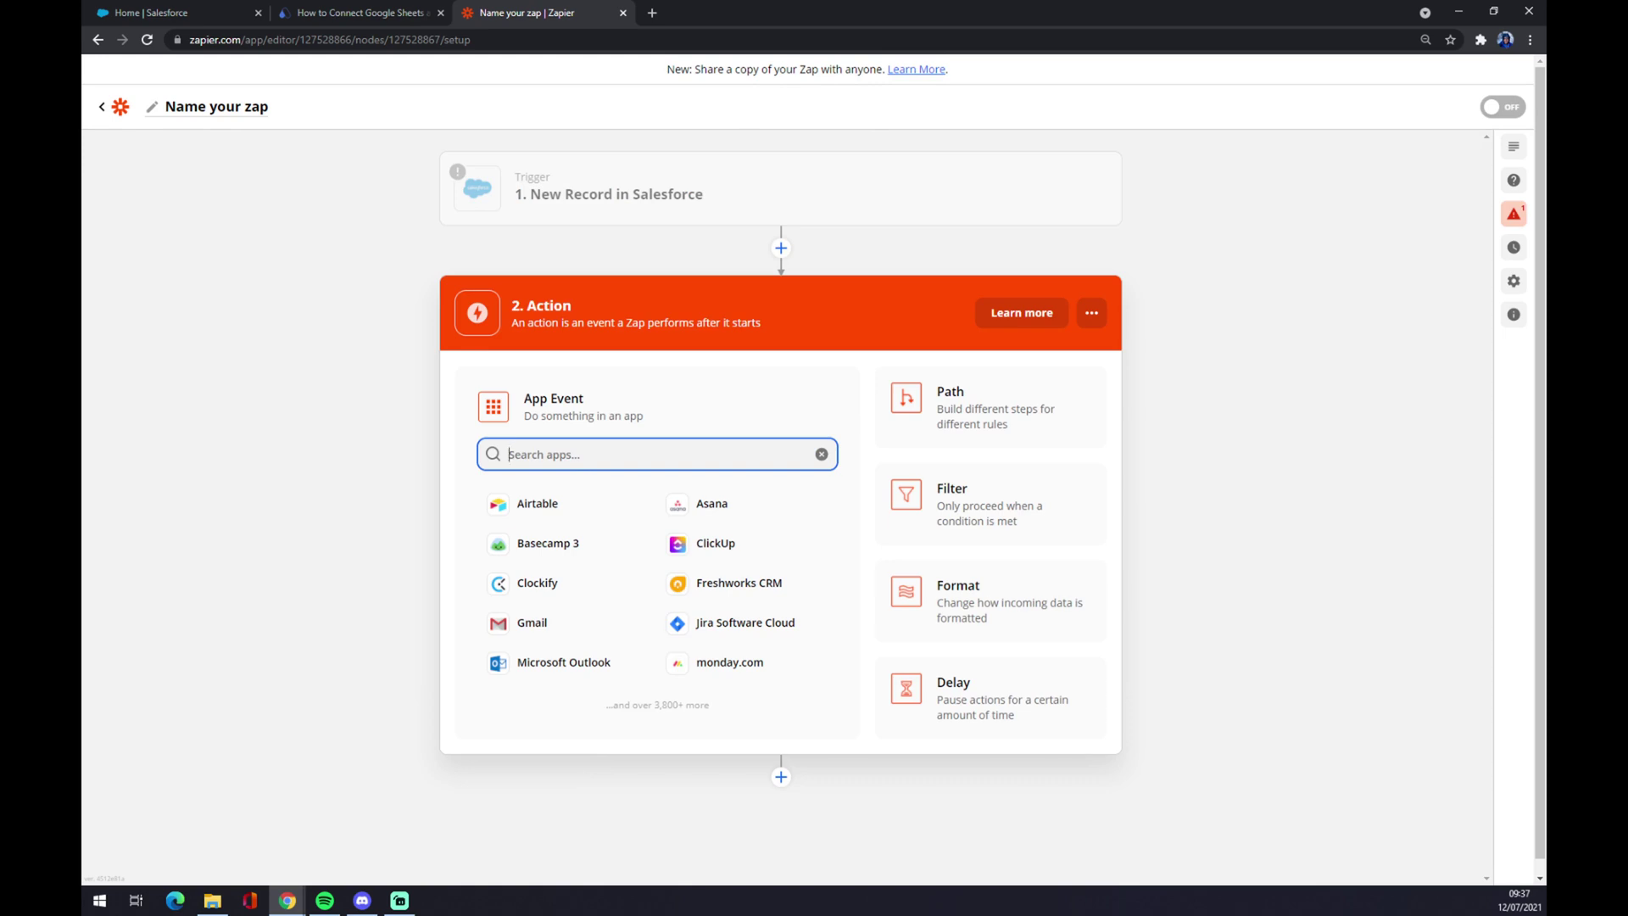
pyautogui.write('shee')
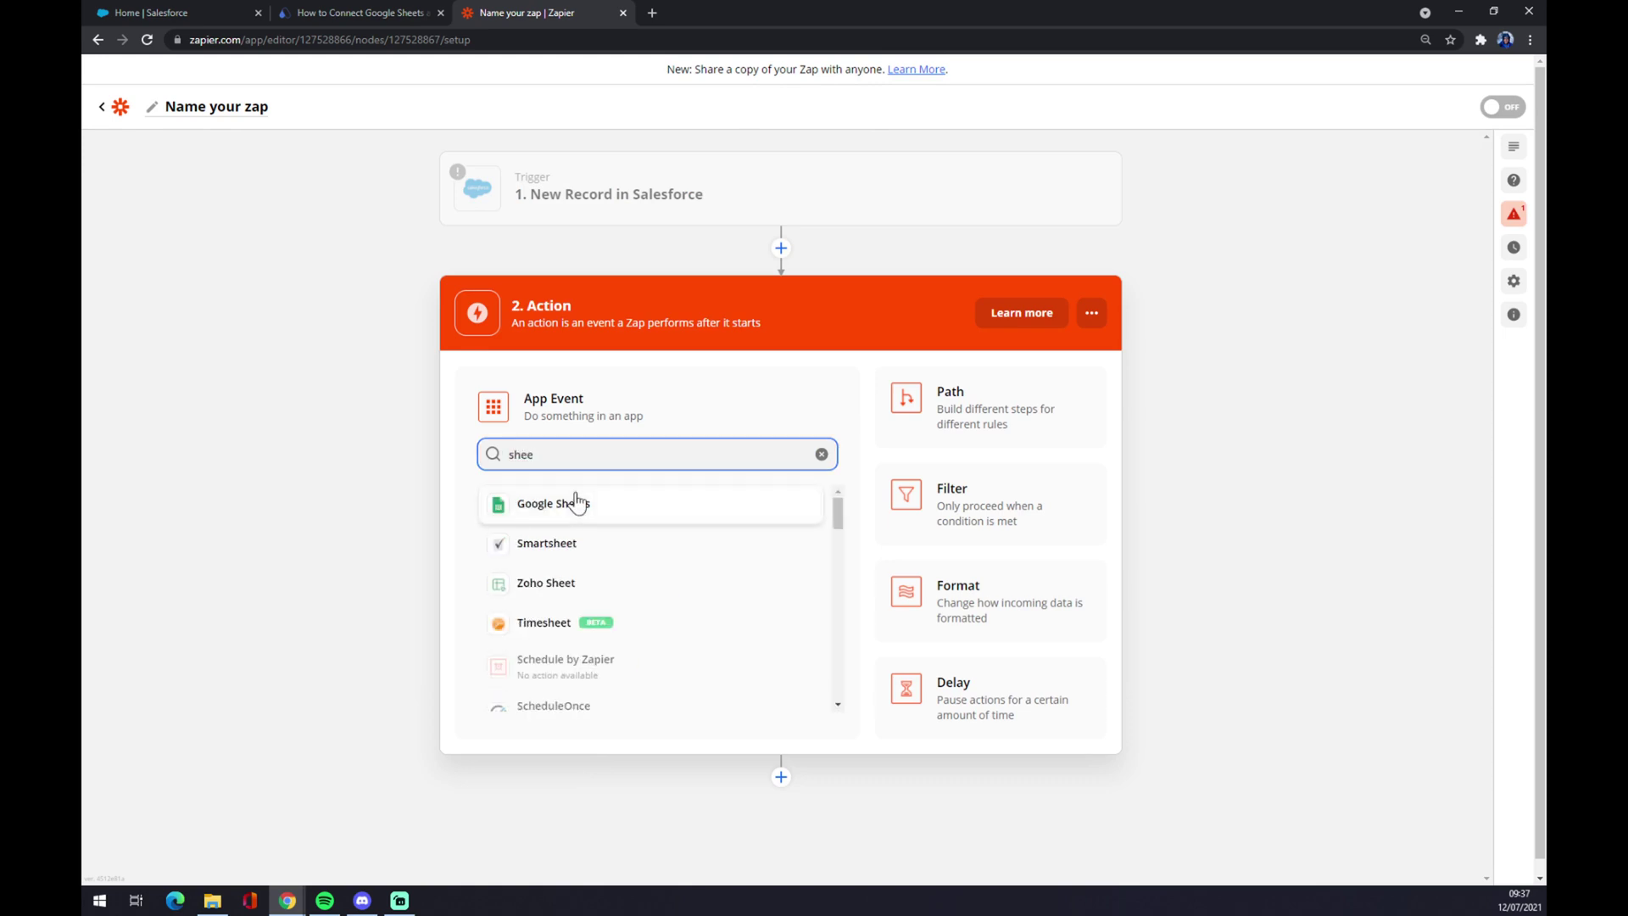
pyautogui.click(574, 503)
pyautogui.click(564, 508)
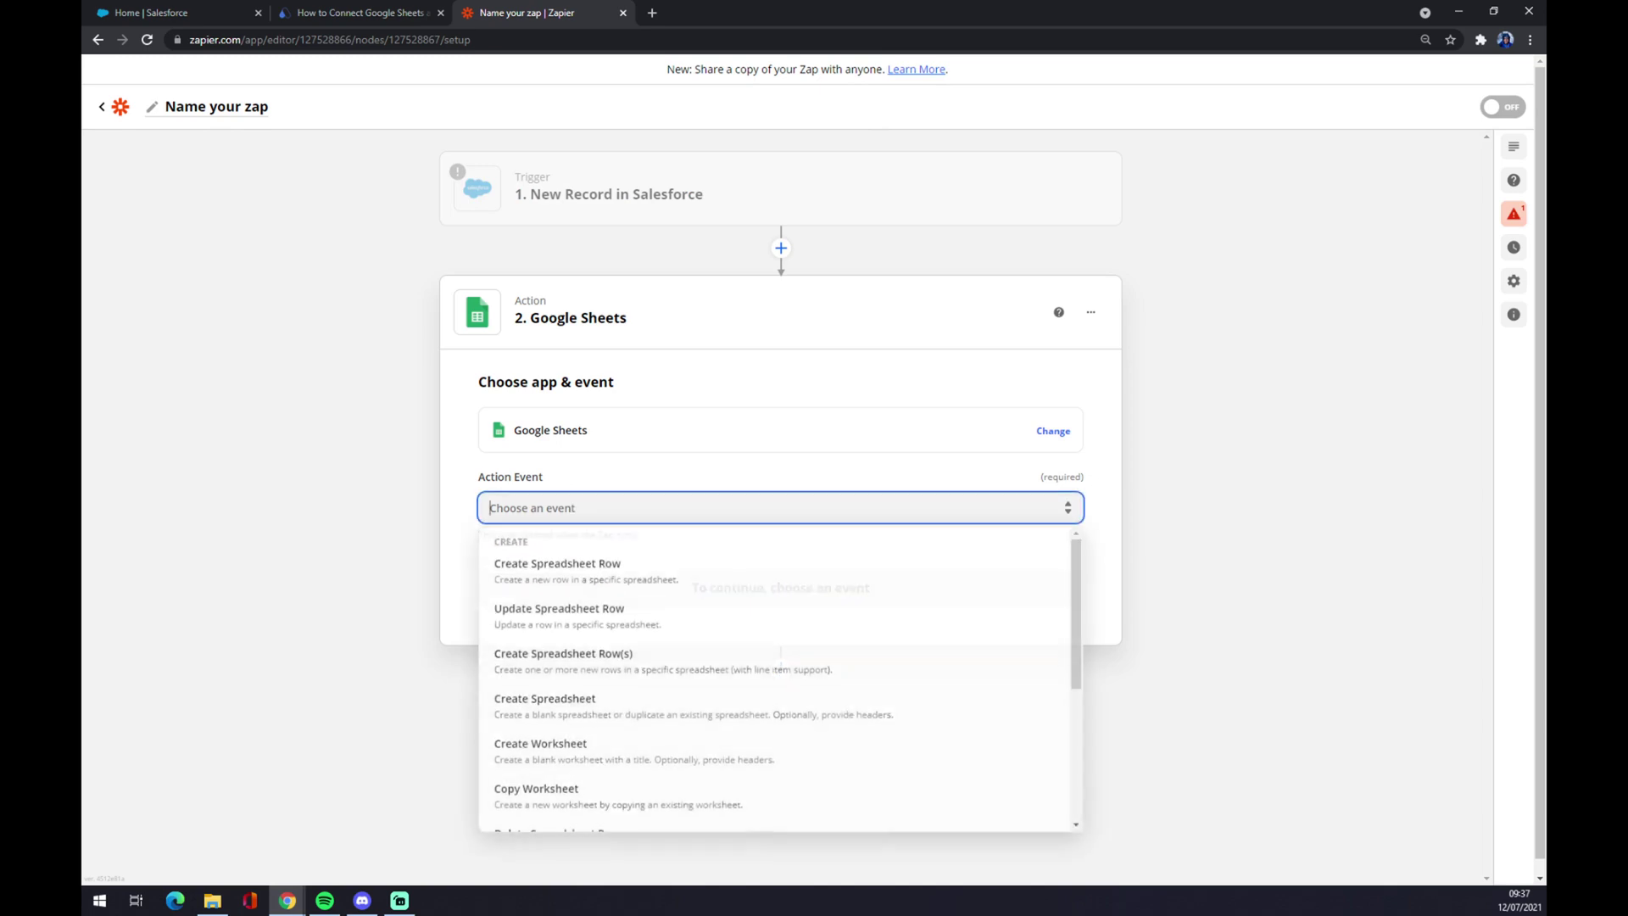
pyautogui.scroll(-1, 570, 592)
pyautogui.scroll(1, 567, 611)
pyautogui.click(563, 577)
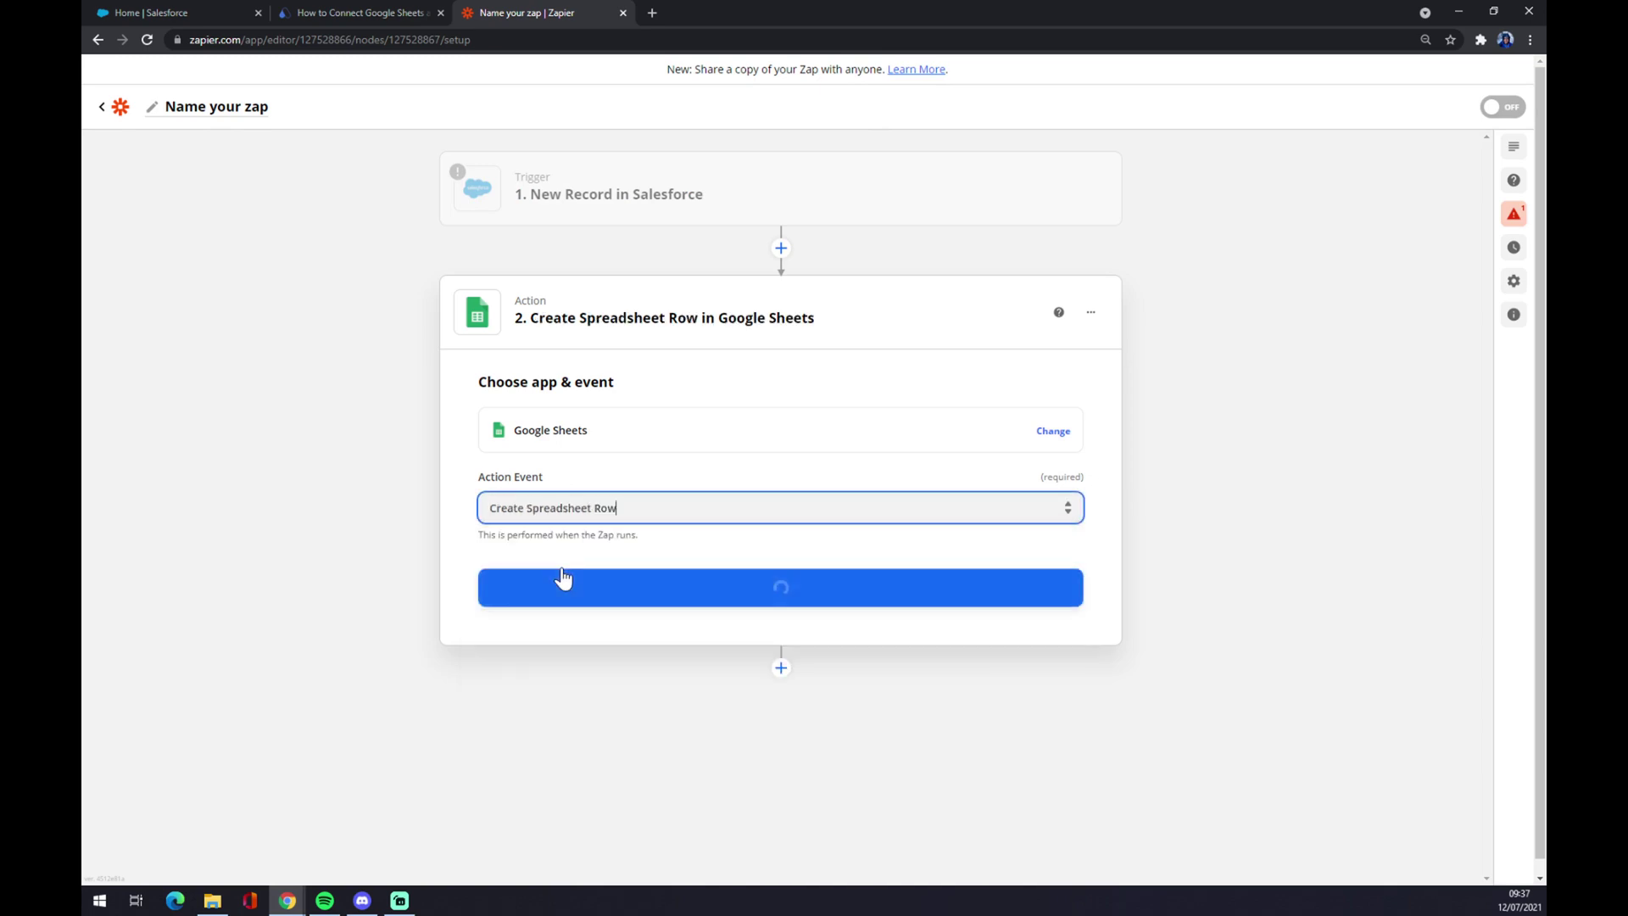
pyautogui.click(788, 593)
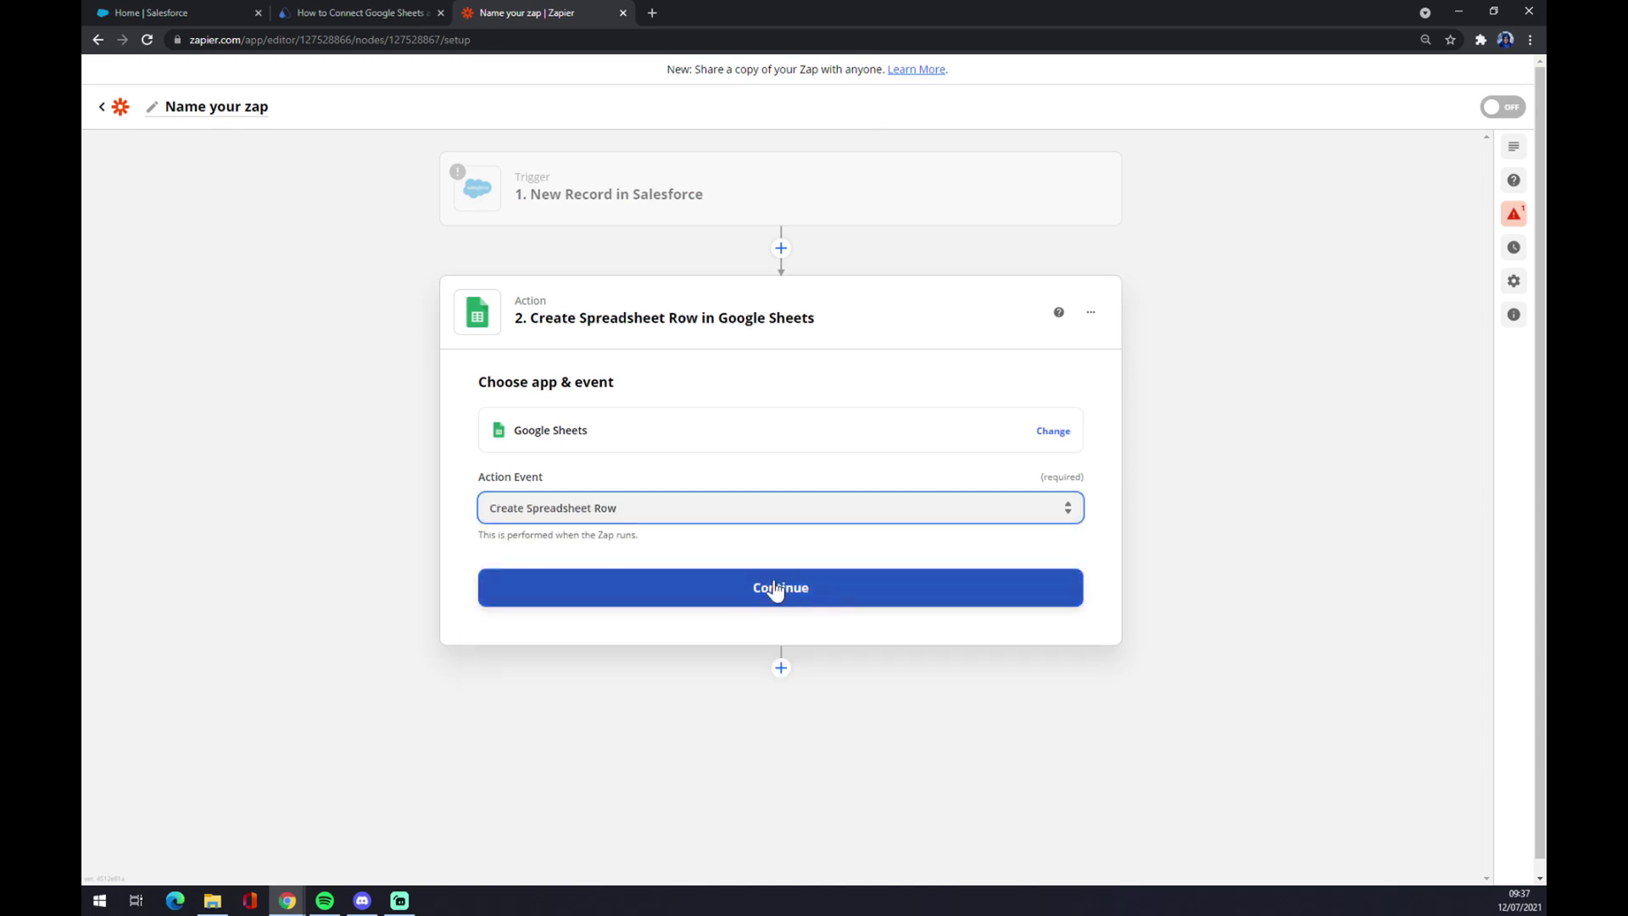